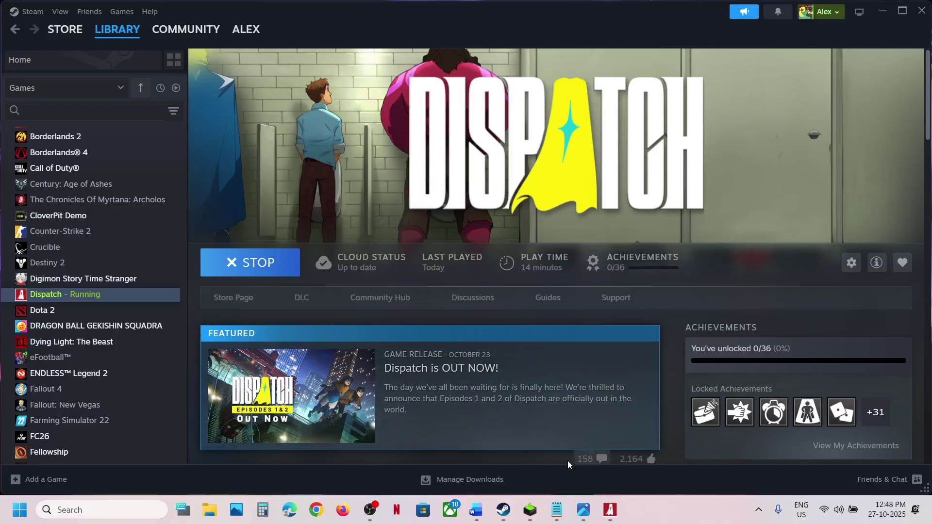
Step: Bring the Word guide forward and highlight 'Turn off/on Free Sync' and 'turn off/on G Sync' in Step 1
left_click(487, 508)
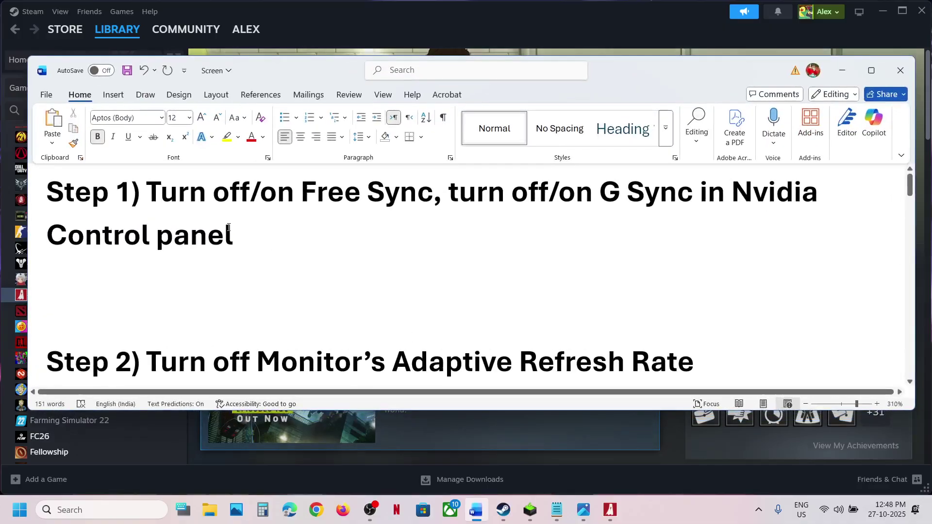
left_click_drag(168, 203, 390, 201)
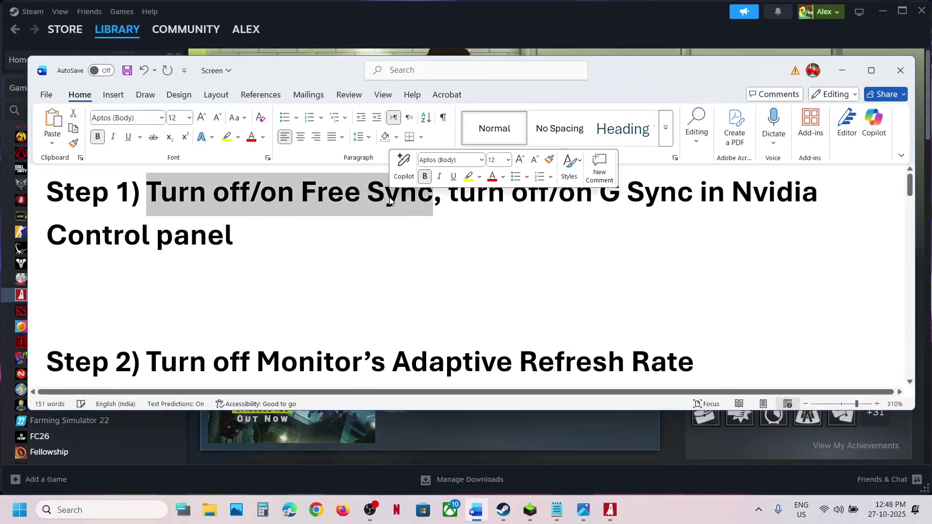
left_click_drag(447, 194, 699, 196)
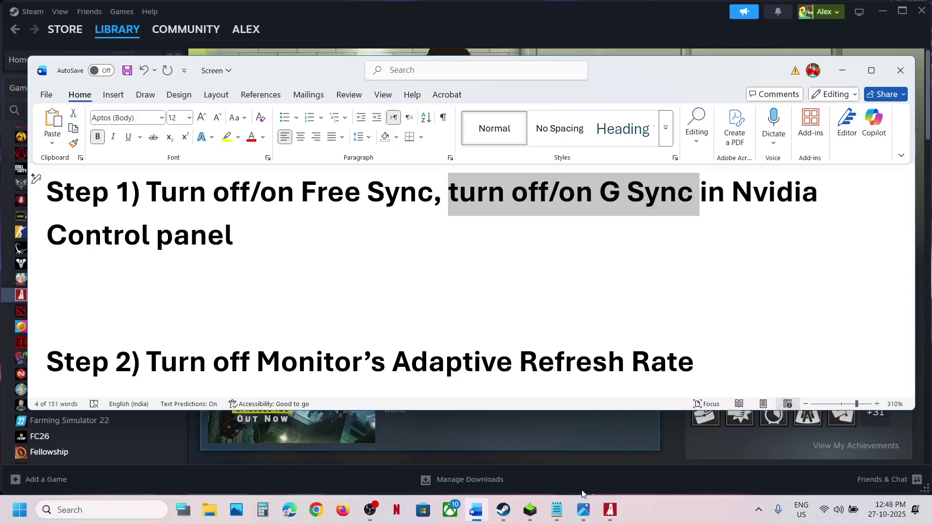
Step: View the AMD FreeSync settings screenshot in Photos, then close it
mouse_move(583, 509)
left_click(492, 457)
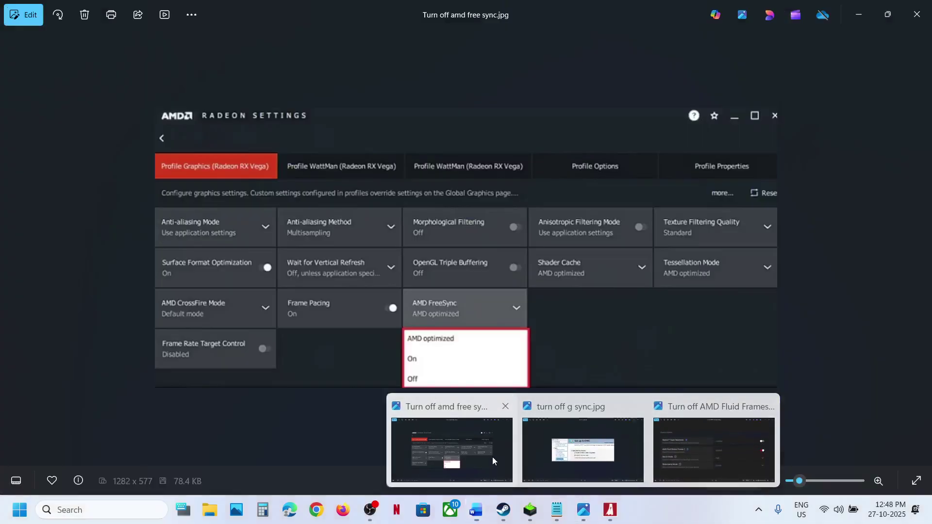
scroll(467, 356, "up", 2)
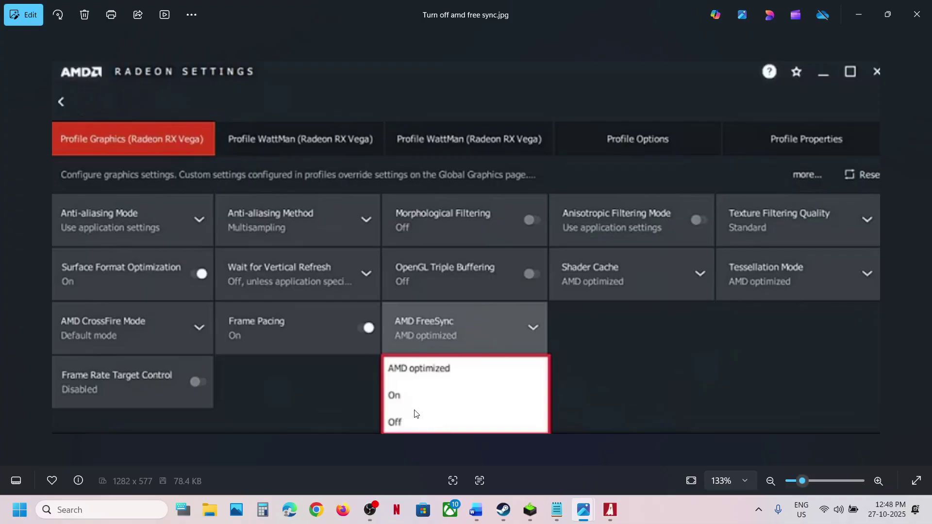
left_click(920, 24)
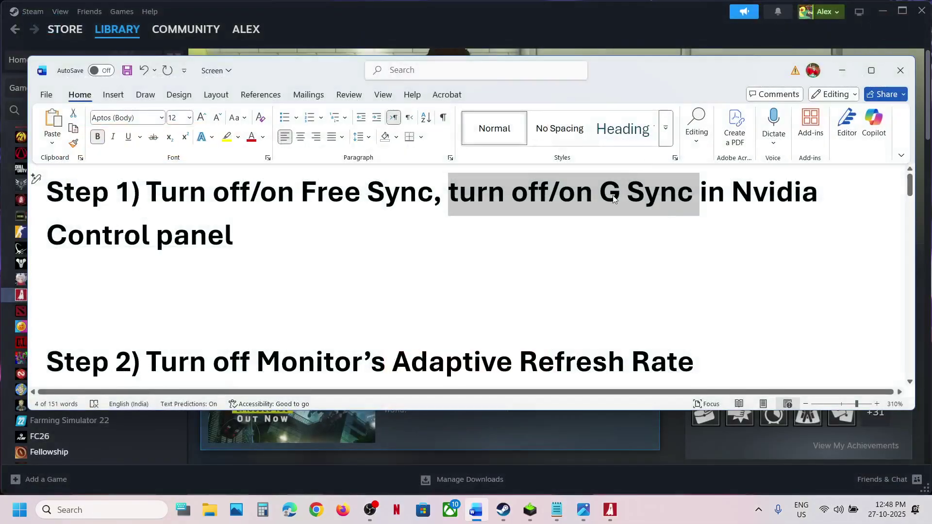
Step: Show the desktop's full context menu, including NVIDIA Control Panel, then return to the guide
key("super+d")
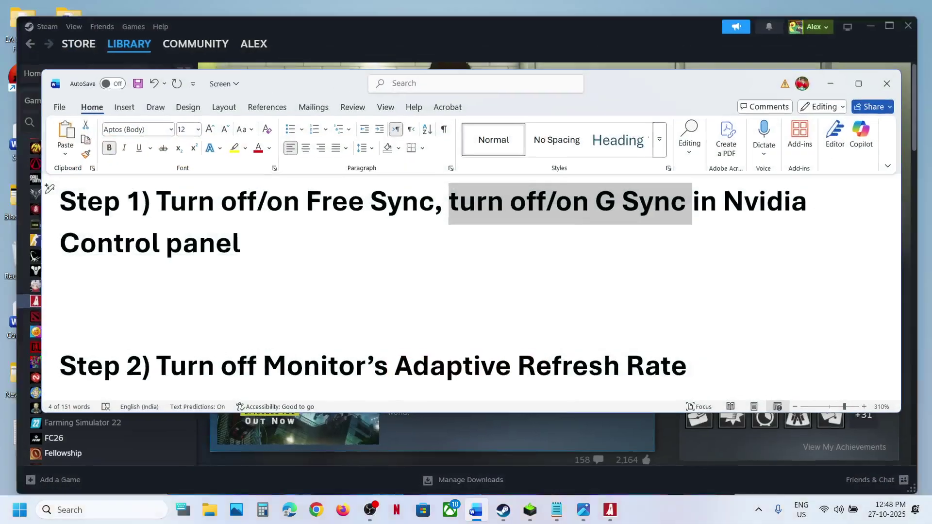
right_click(505, 267)
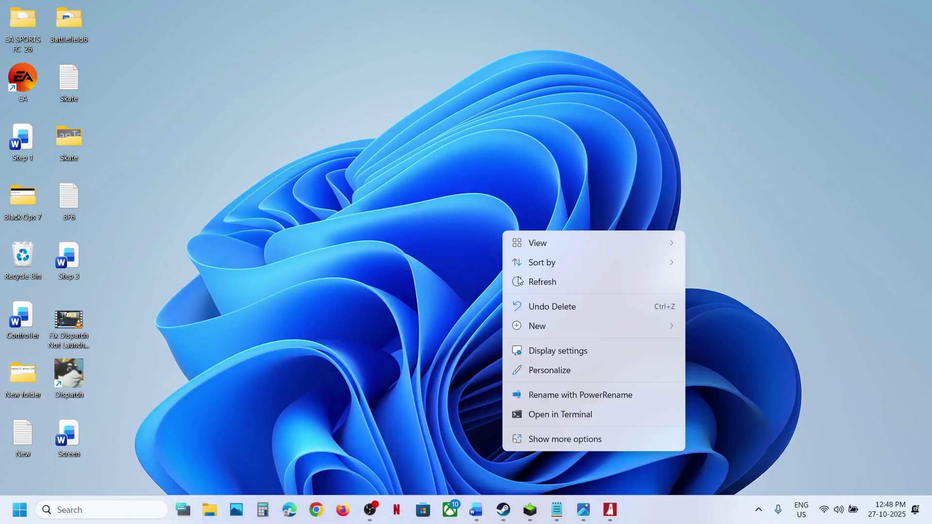
left_click(546, 439)
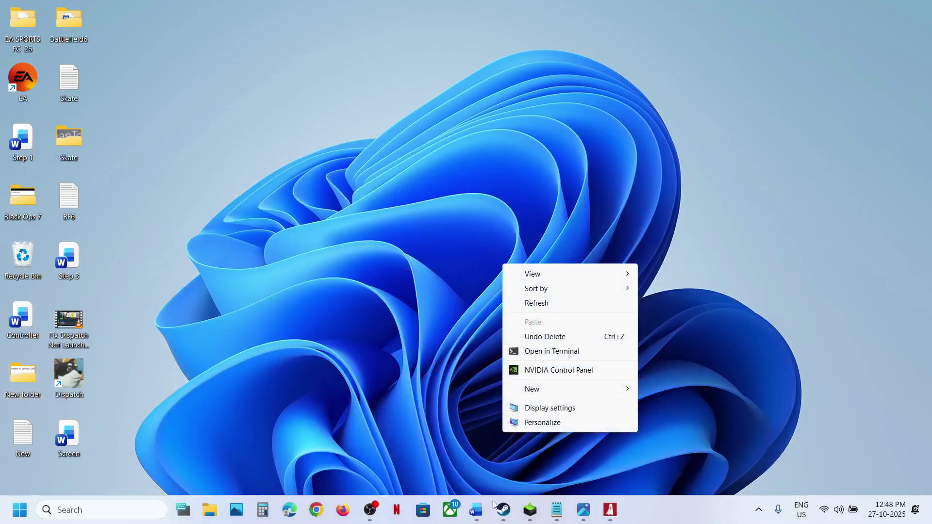
left_click(477, 510)
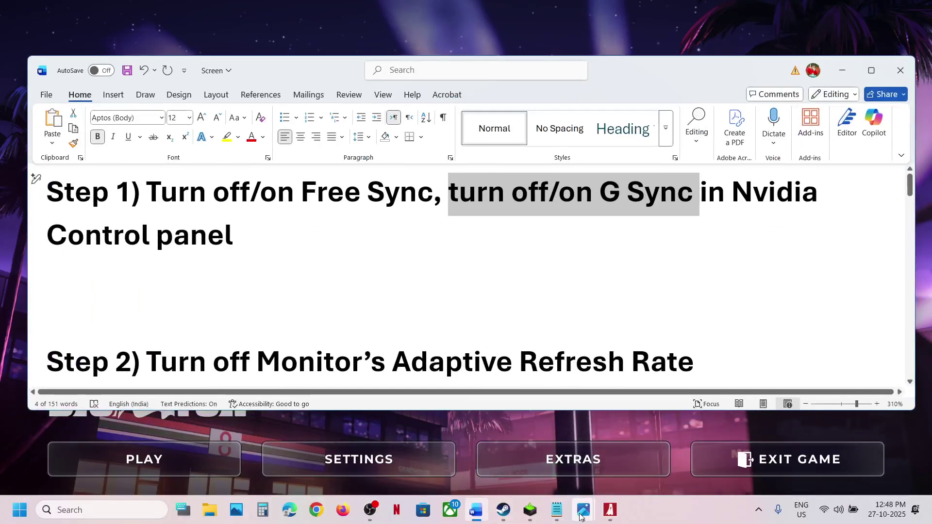
mouse_move(583, 510)
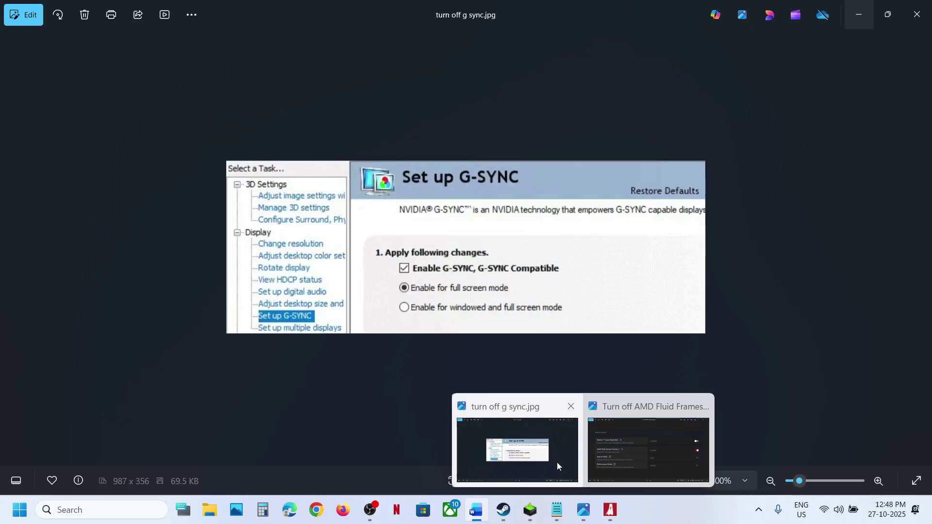
left_click(557, 466)
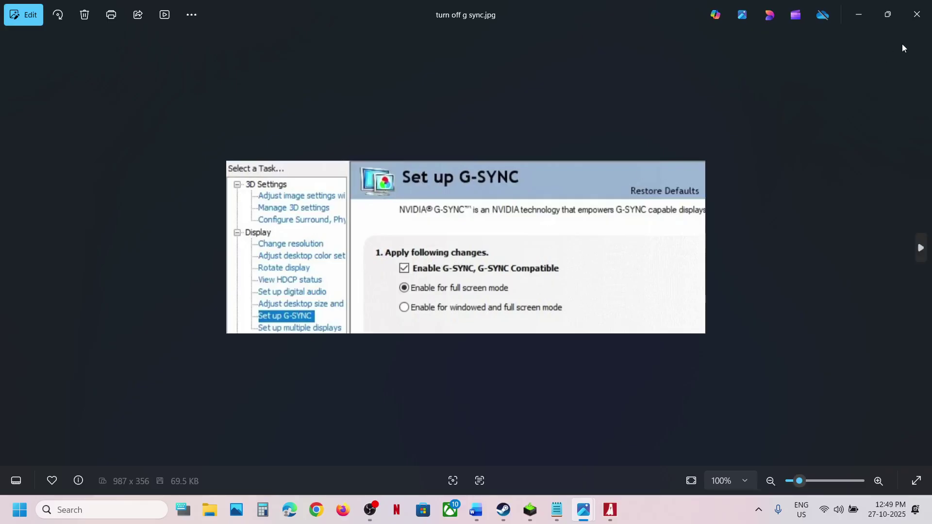
left_click(916, 15)
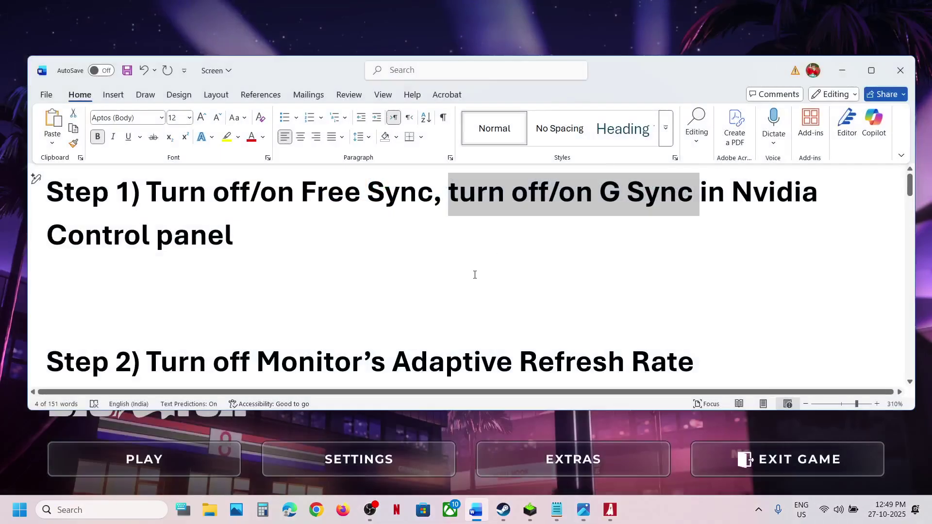
Step: Highlight 'off' in the Free Sync phrase and 'on' in the G Sync phrase of Step 1
left_click_drag(164, 199, 241, 193)
left_click(231, 200)
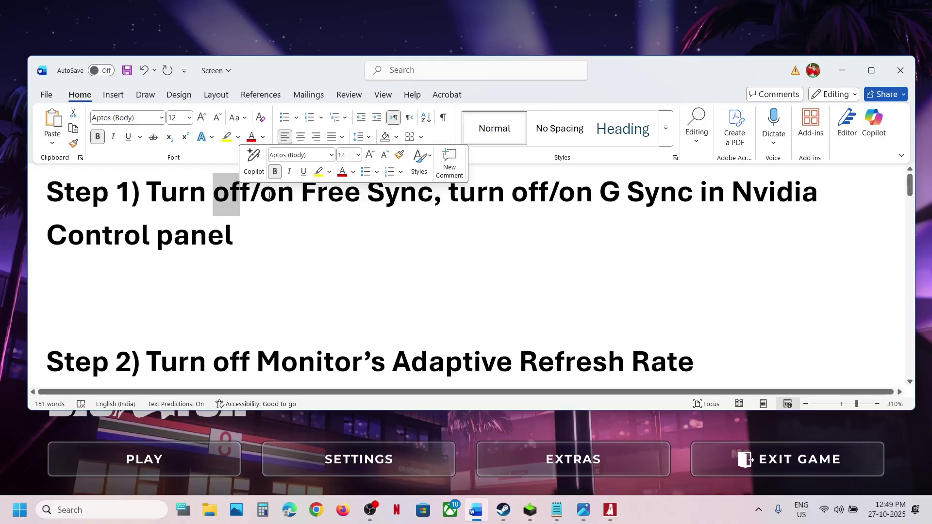
left_click(285, 195)
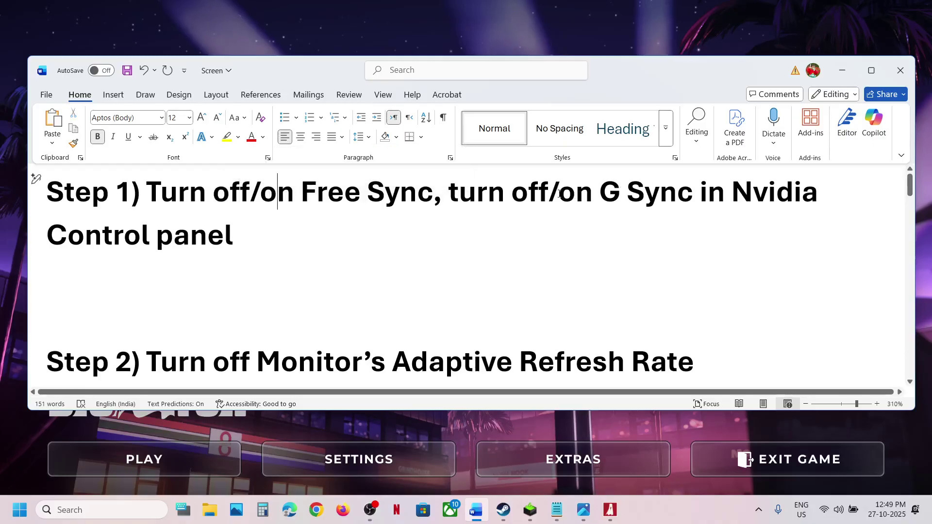
left_click_drag(560, 194, 593, 194)
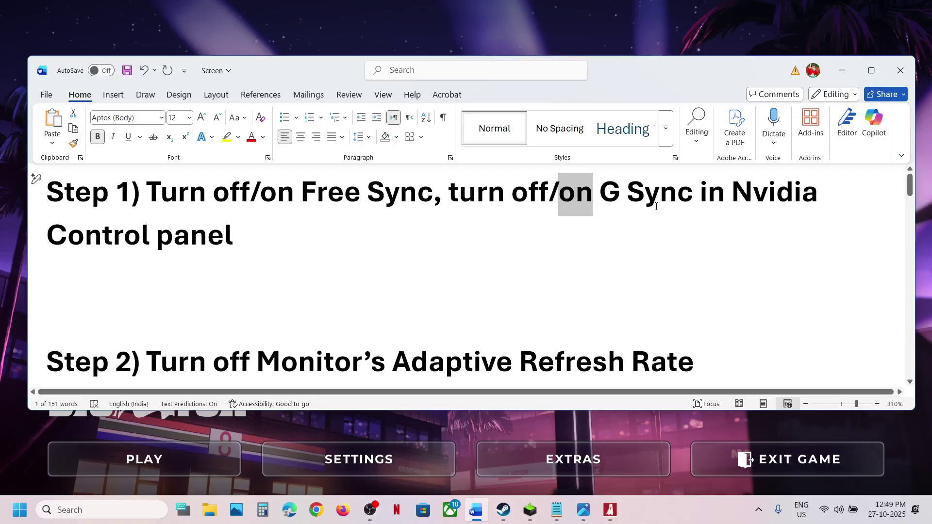
left_click(300, 233)
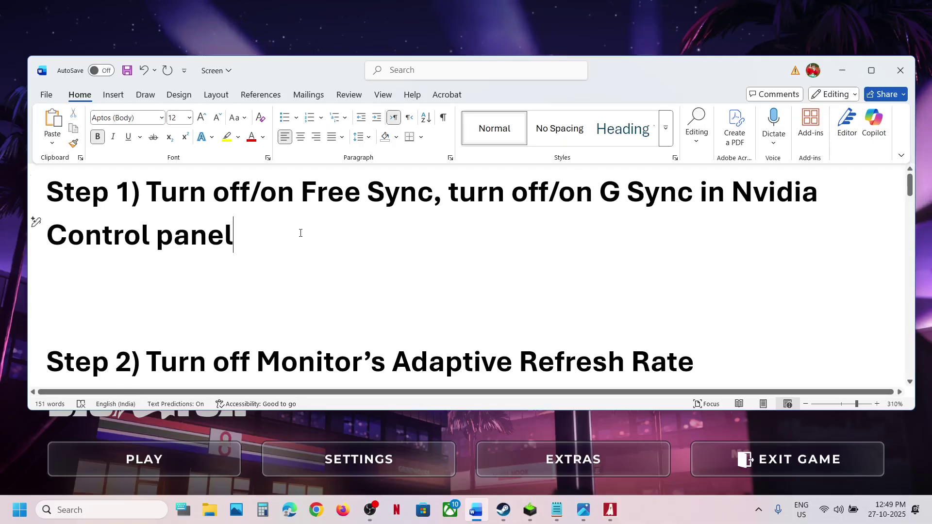
Step: Scroll to Step 2 and highlight 'Adaptive Refresh Rate' in its heading
scroll(283, 236, "down", 1)
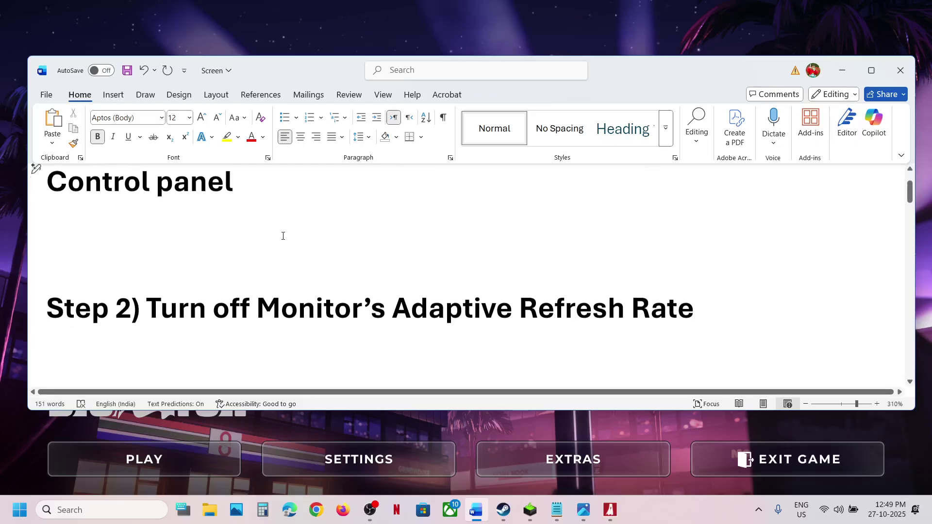
scroll(283, 236, "down", 1)
left_click_drag(148, 272, 645, 280)
left_click(334, 270)
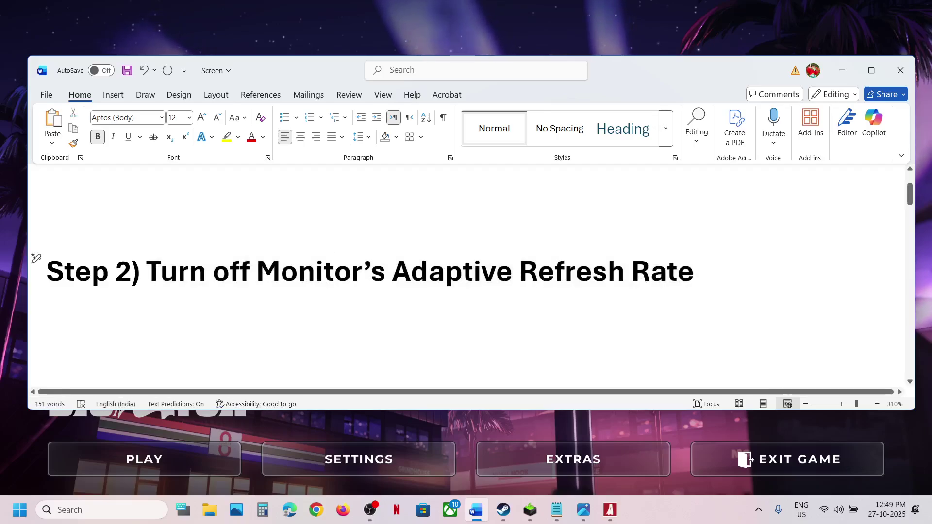
left_click_drag(393, 272, 659, 266)
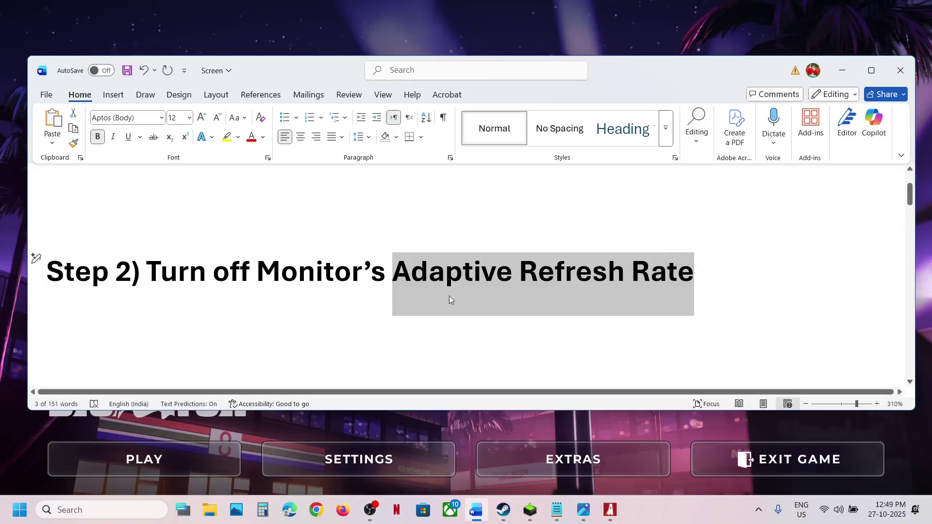
left_click(255, 303)
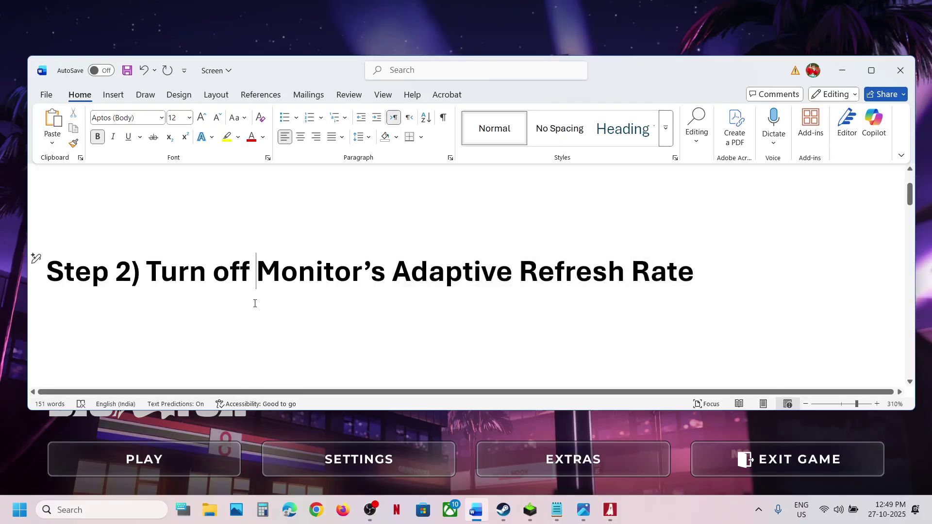
Step: Highlight 'Disable/Enable Steam Overlay' in Step 3, then switch to the Steam library
scroll(255, 304, "down", 5)
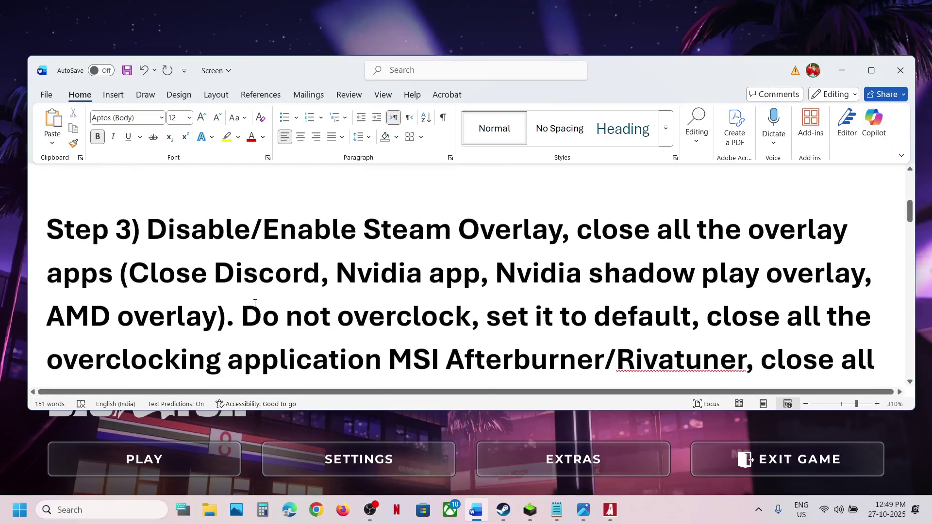
left_click_drag(147, 224, 559, 224)
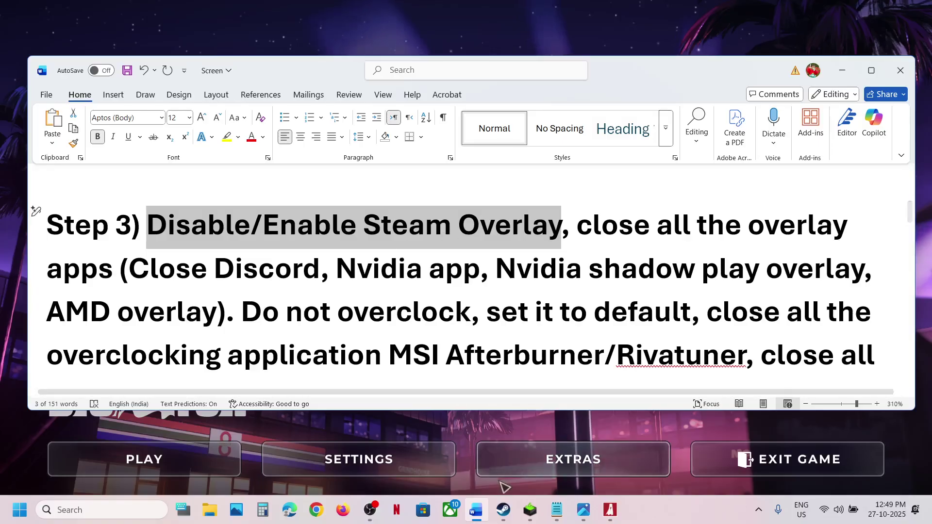
left_click(504, 510)
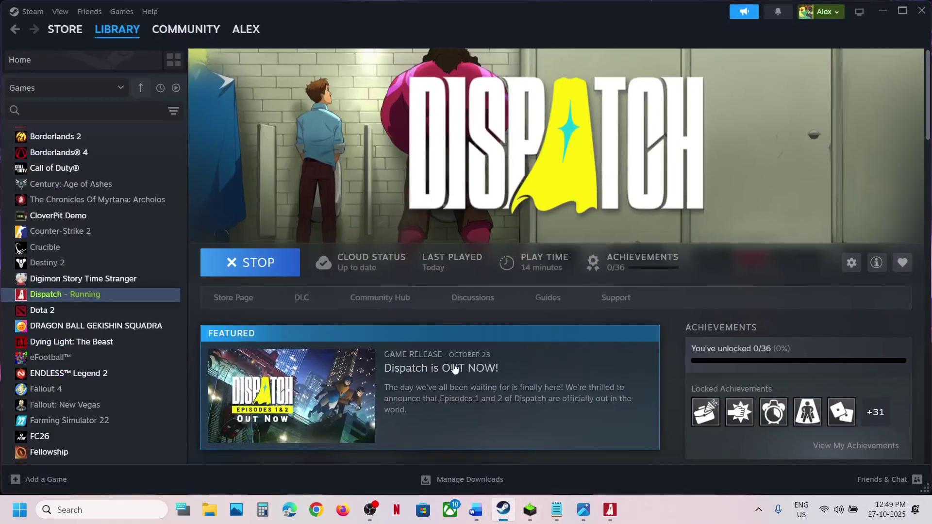
right_click(144, 299)
left_click(171, 386)
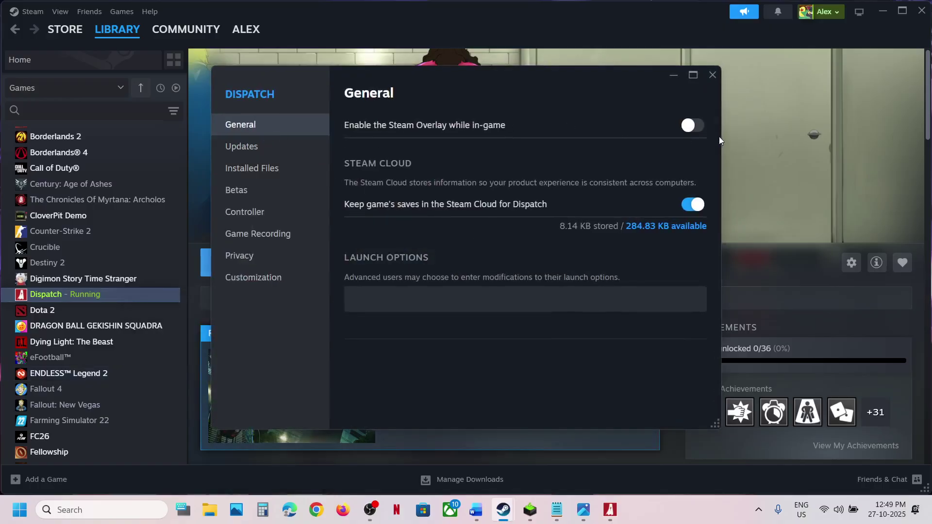
left_click(696, 129)
left_click(689, 129)
left_click(698, 128)
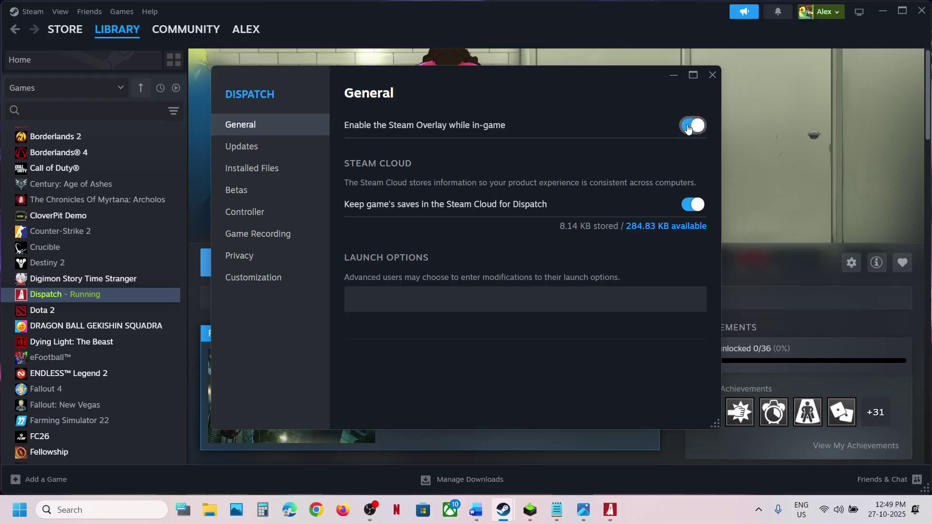
left_click(688, 127)
left_click(712, 75)
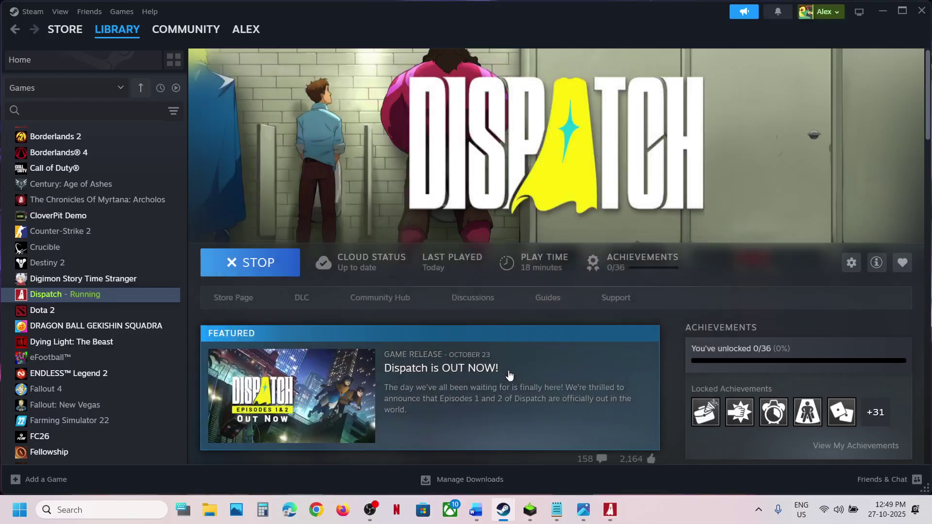
left_click(476, 517)
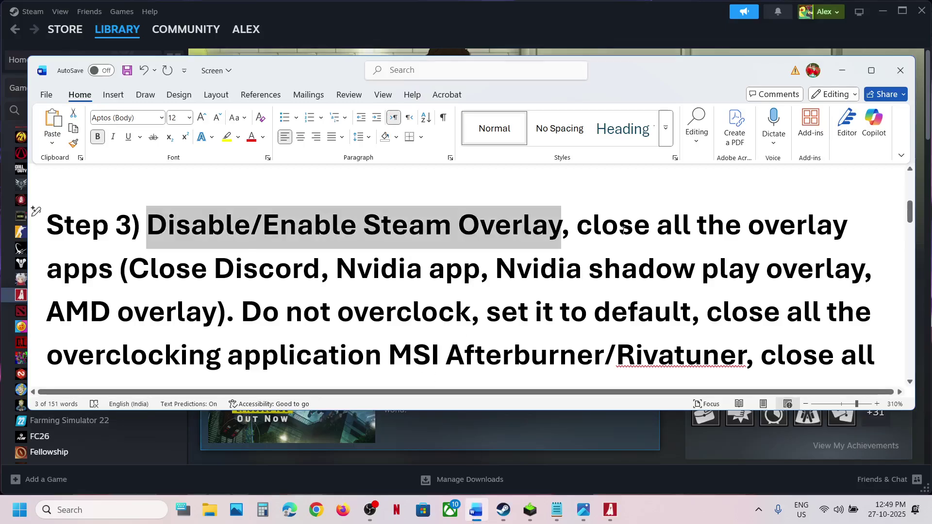
left_click_drag(622, 230, 116, 270)
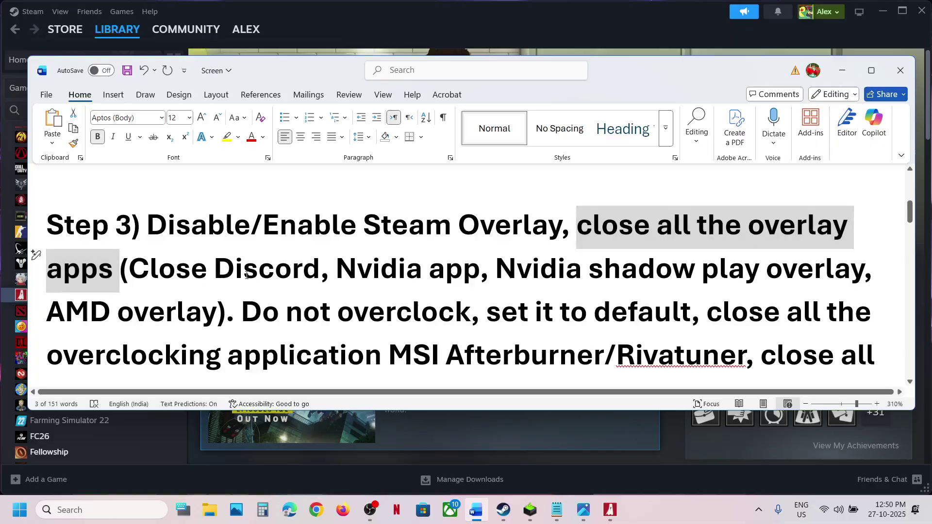
left_click_drag(215, 270, 315, 277)
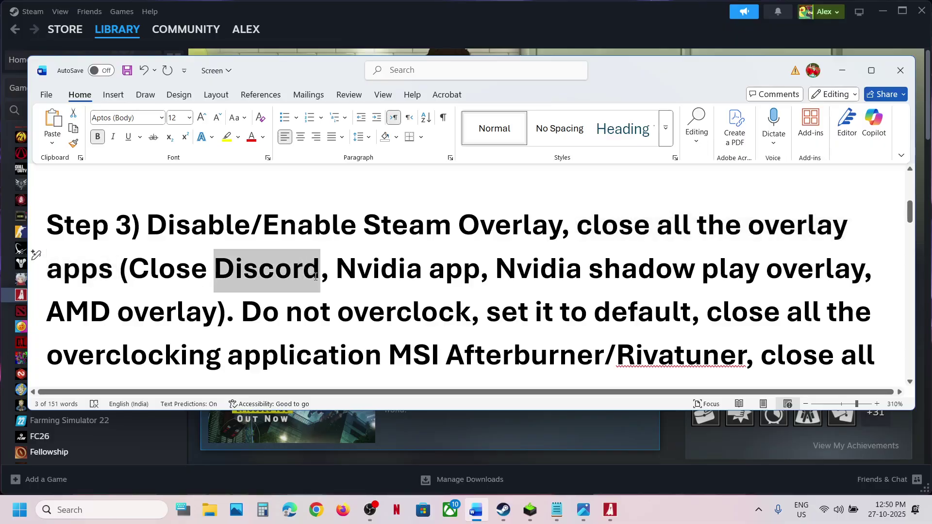
left_click_drag(258, 272, 129, 272)
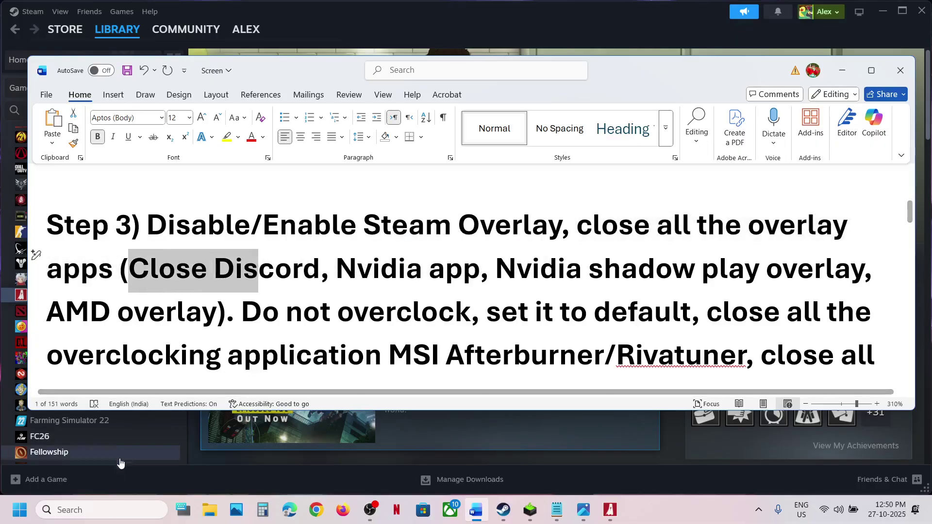
left_click(97, 510)
type("nv")
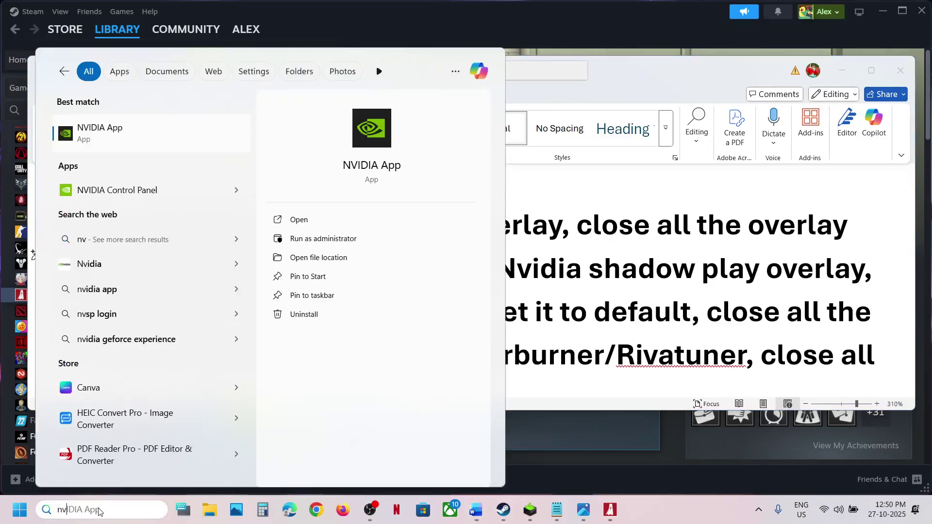
left_click(167, 127)
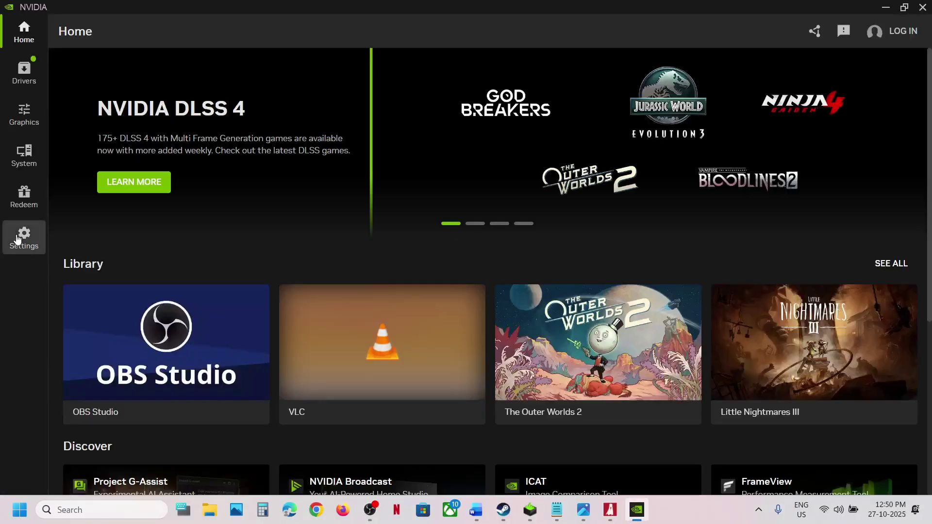
left_click(18, 239)
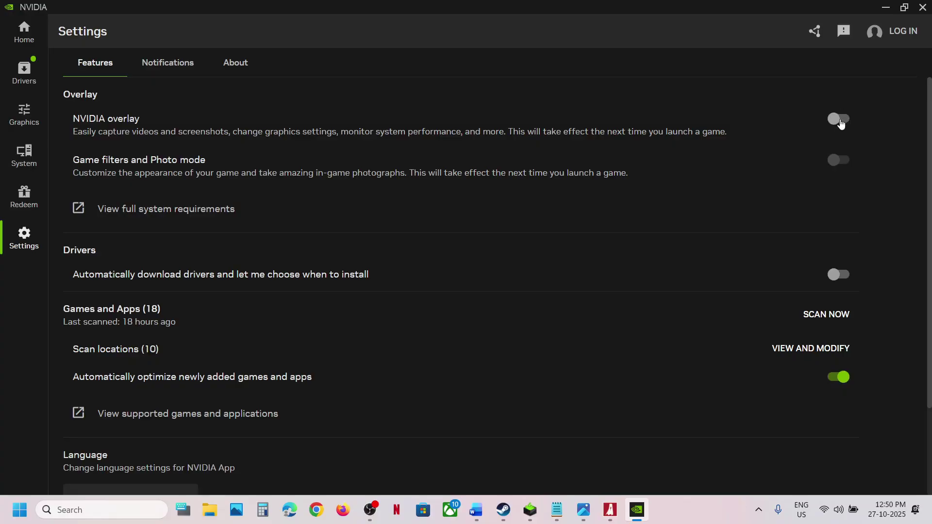
left_click(923, 7)
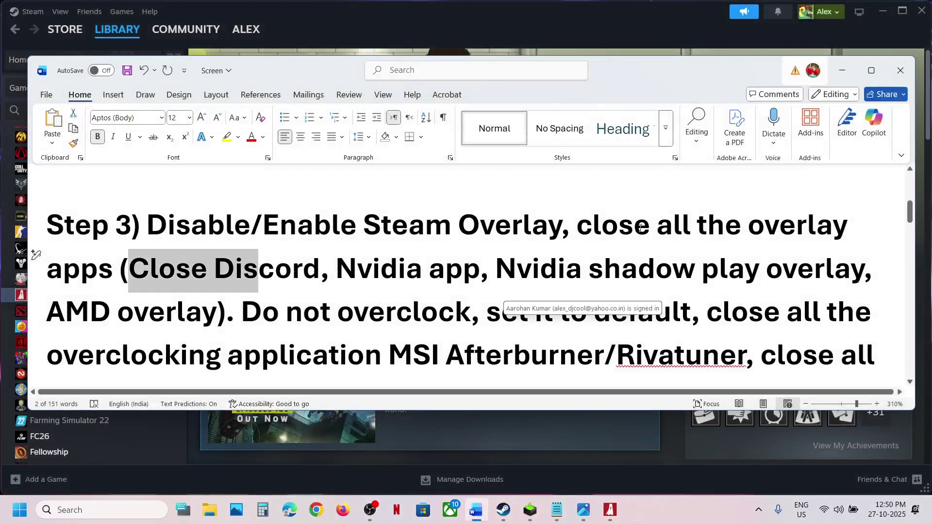
Step: Highlight Step 3's overclocking sentence and the words 'overclocking' and 'close'
left_click_drag(623, 226, 119, 262)
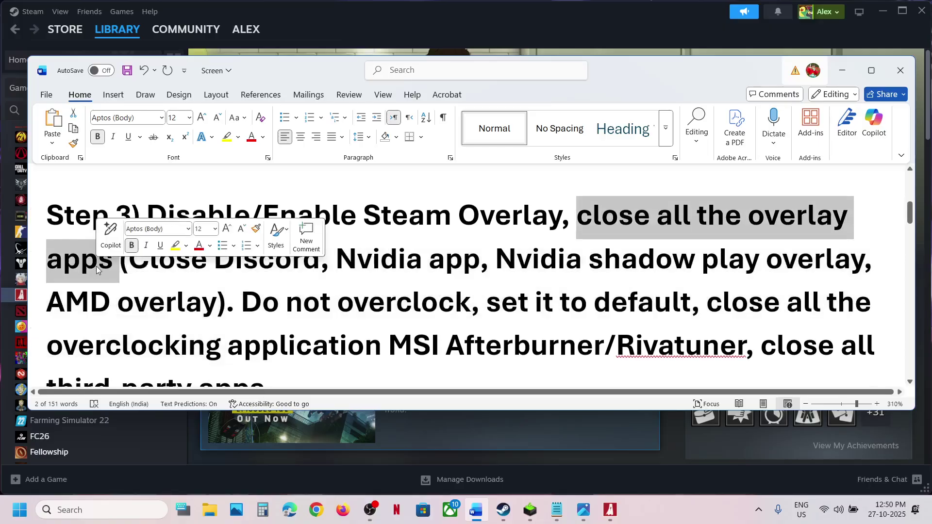
left_click_drag(249, 302, 691, 303)
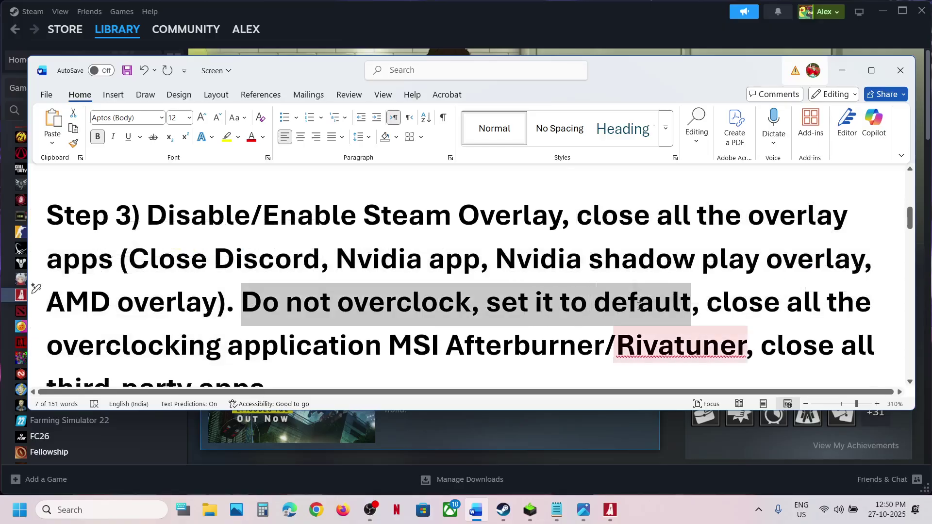
scroll(715, 272, "down", 3)
scroll(714, 243, "up", 3)
left_click_drag(708, 258, 748, 302)
left_click(486, 302)
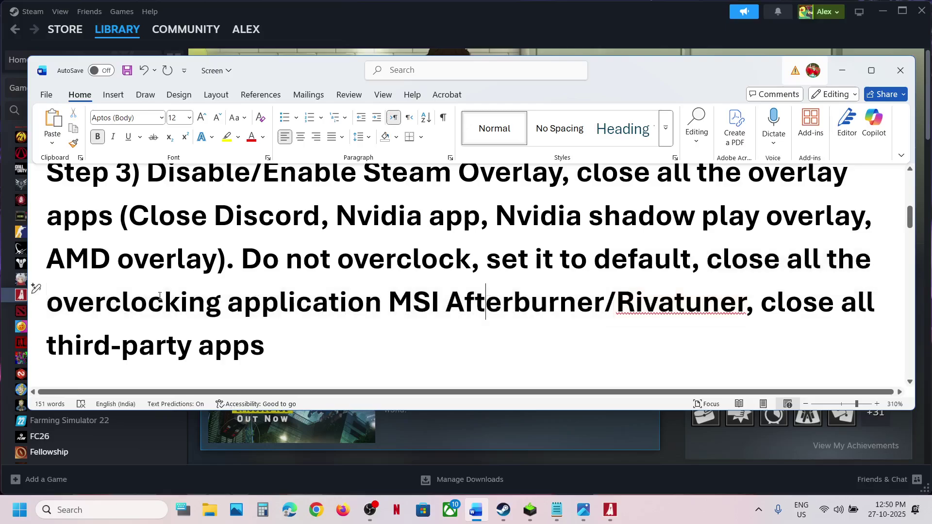
double_click(151, 289)
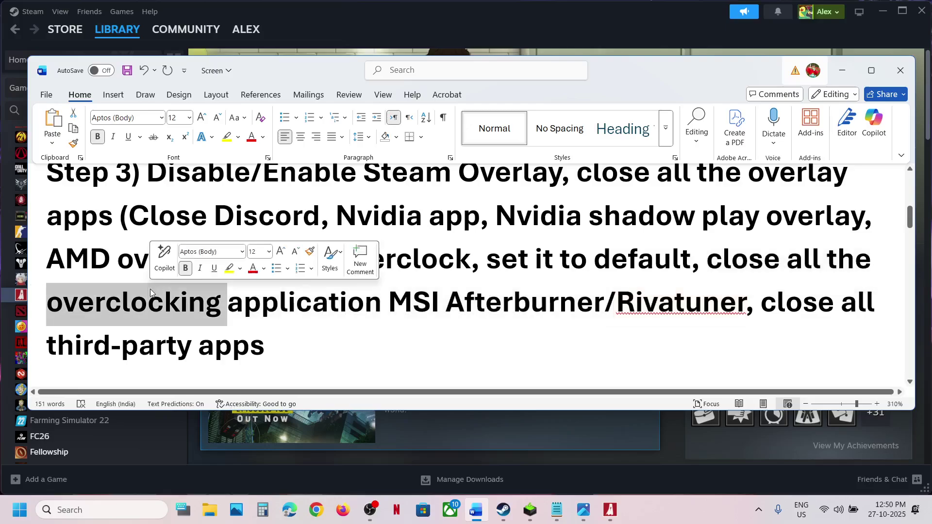
double_click(756, 258)
Step: Highlight 'close all third-party apps', then 'disable AMD Fluid Motion Frames 2' in Step 4
scroll(792, 292, "down", 1)
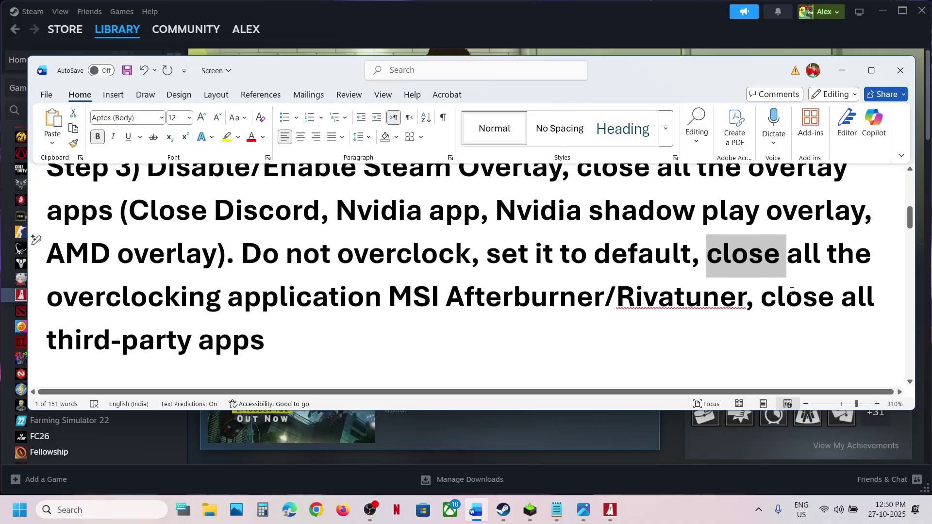
left_click_drag(762, 301, 264, 342)
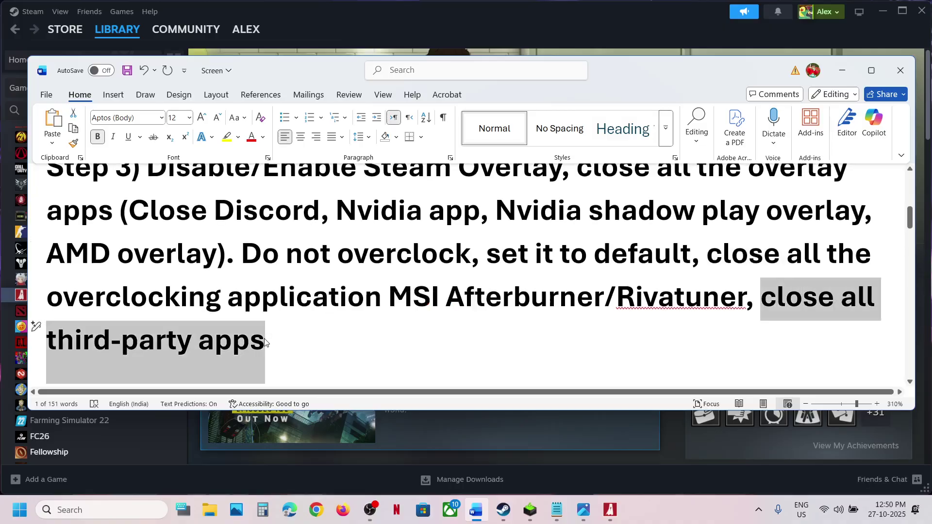
left_click(265, 342)
scroll(265, 340, "down", 5)
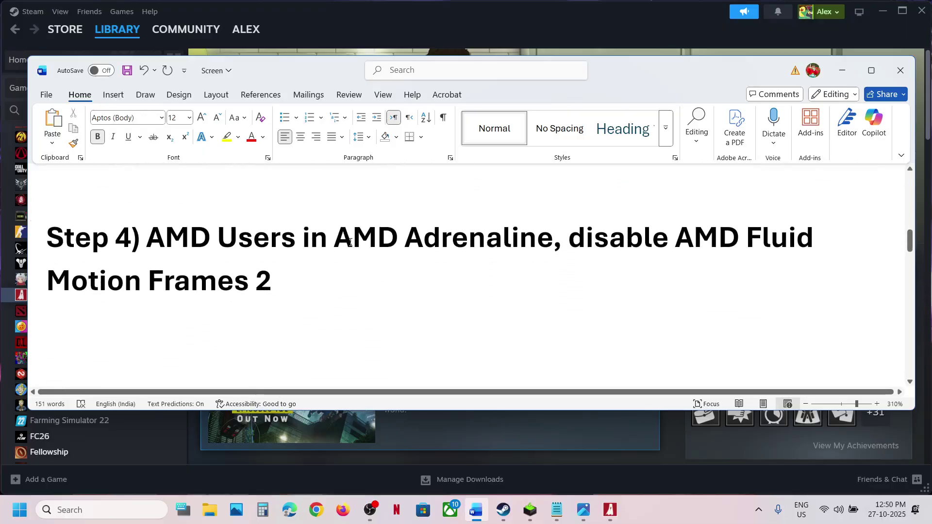
left_click_drag(349, 242, 291, 281)
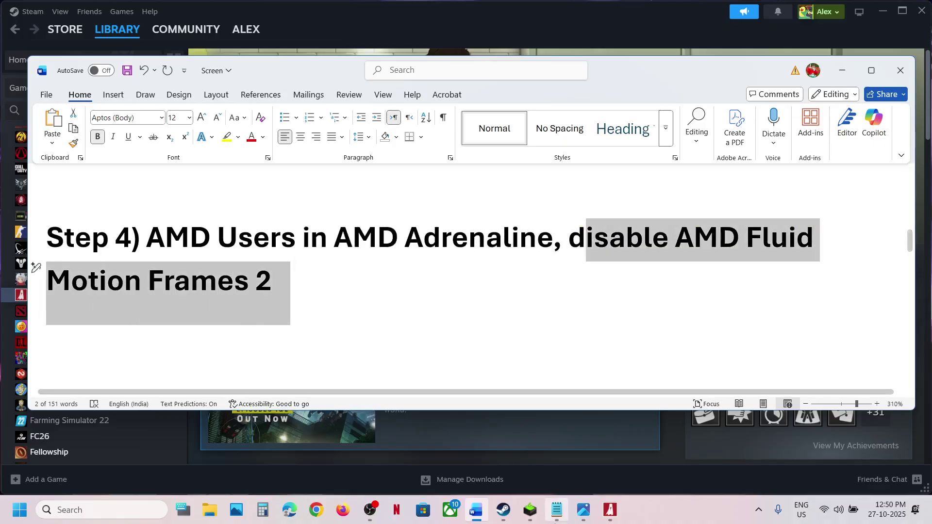
Step: View the AMD Fluid Frames 2 screenshot, close it, and highlight 'windowed mode' in Step 5
left_click(583, 517)
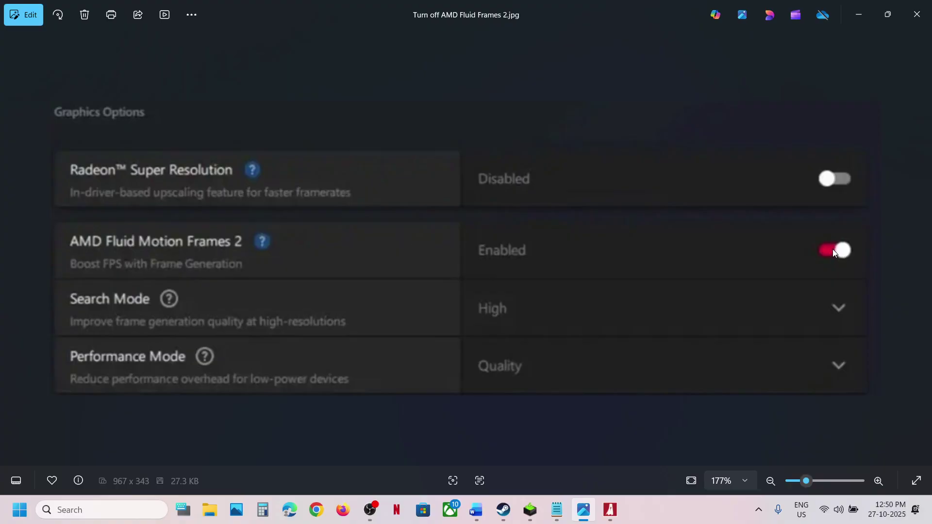
left_click(917, 14)
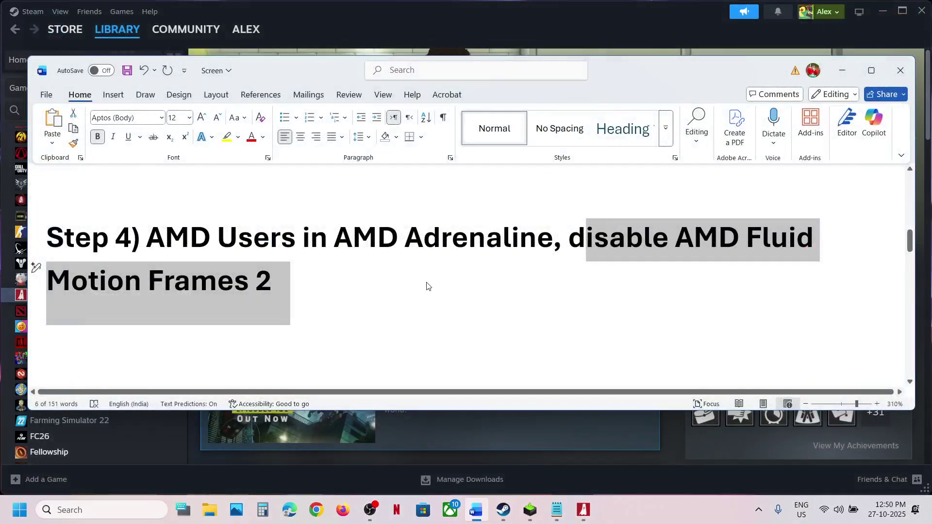
scroll(426, 287, "down", 5)
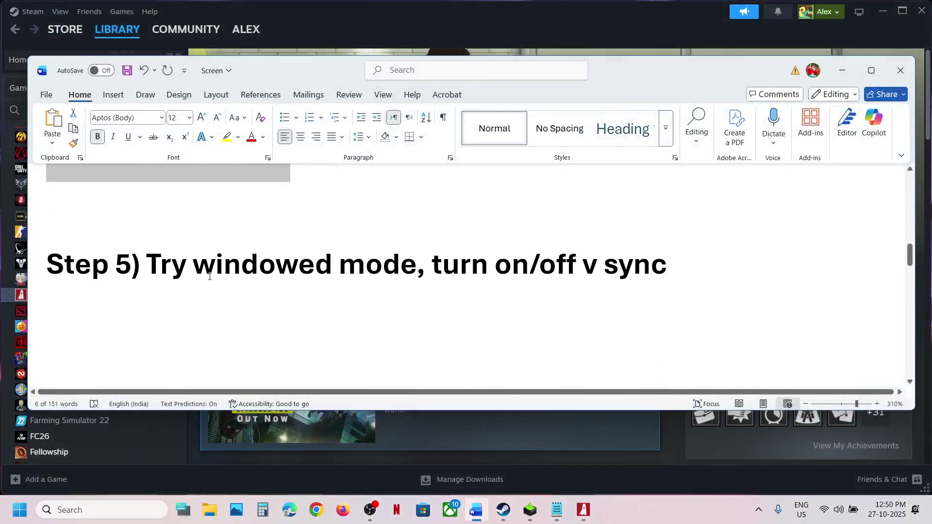
left_click_drag(210, 276, 416, 276)
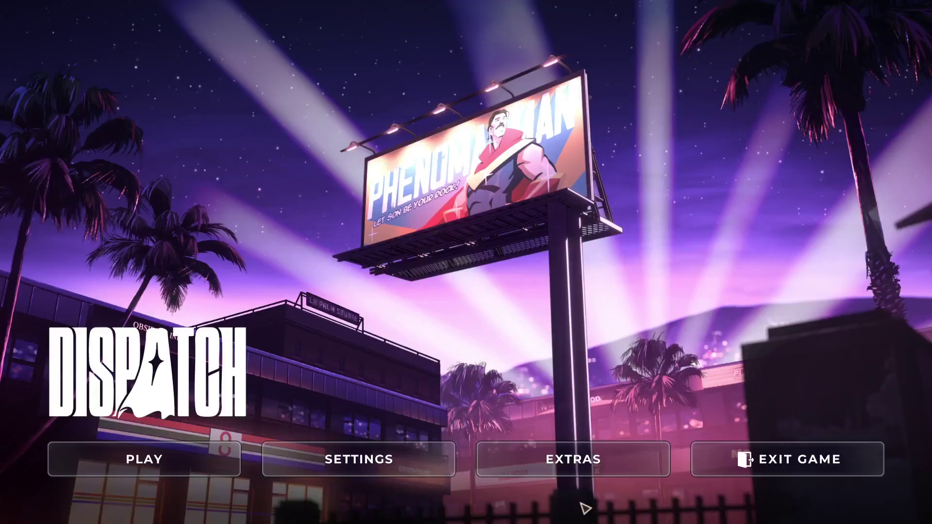
Step: In Dispatch's Display settings, switch Display Mode from Fullscreen to Windowed
left_click(304, 457)
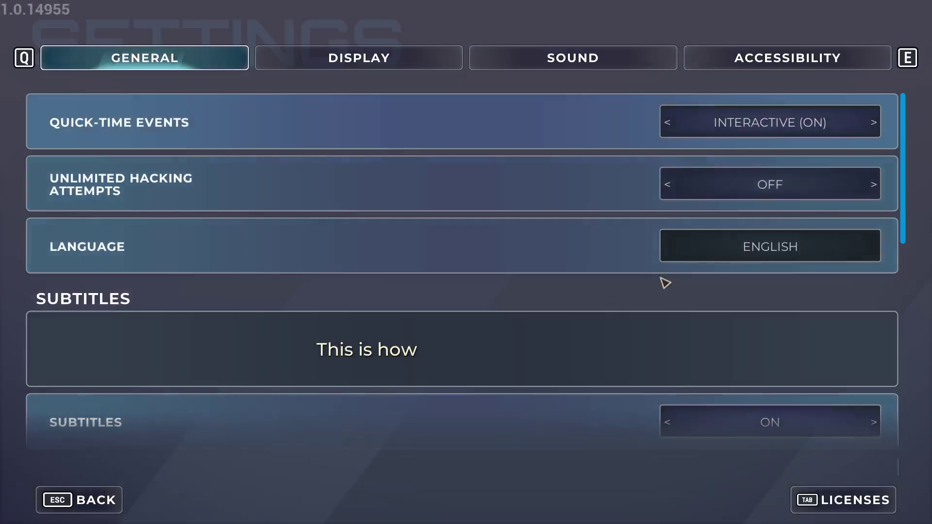
left_click(364, 67)
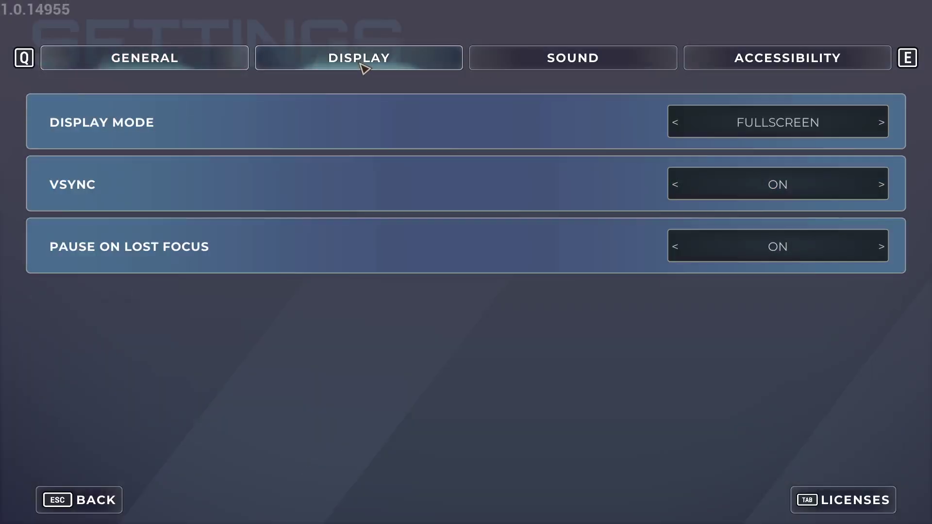
left_click(674, 125)
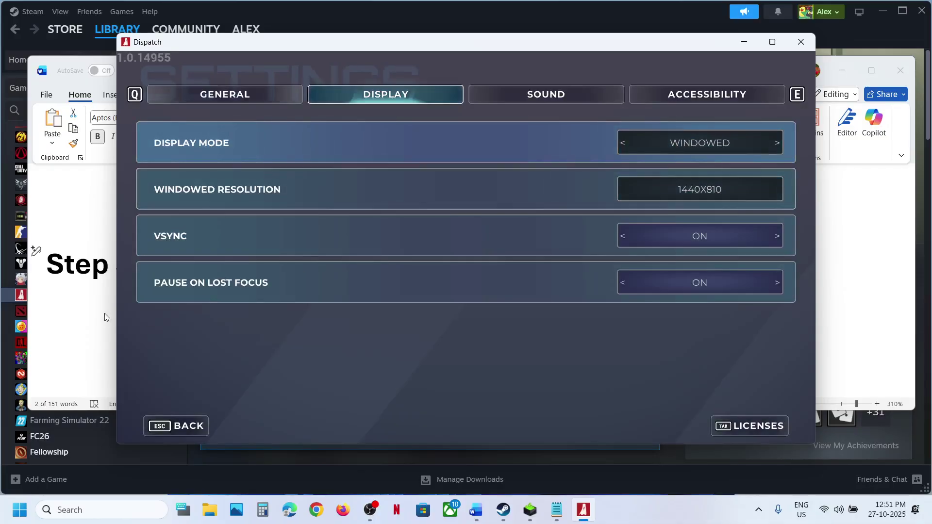
Step: Turn VSync off in Dispatch, then scroll the Word guide to Step 6 on resolution
left_click(79, 308)
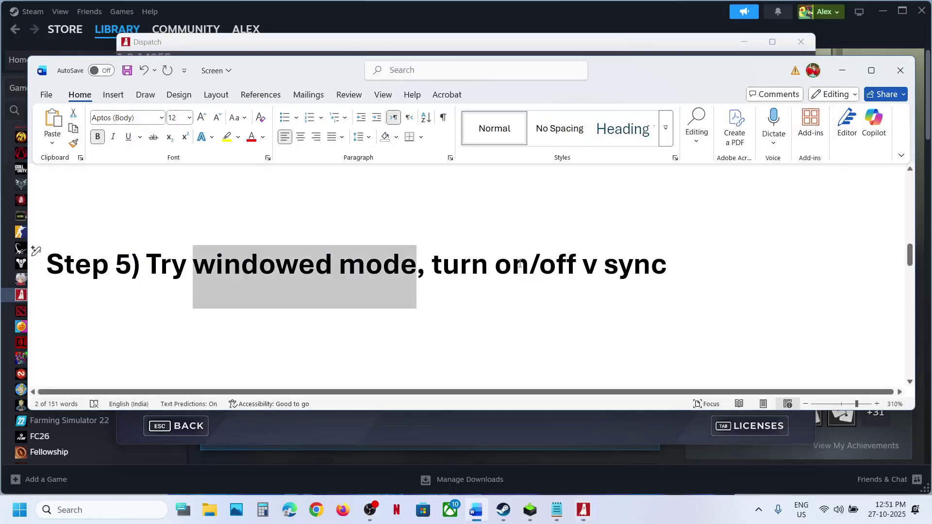
key("alt+Tab")
key("Tab")
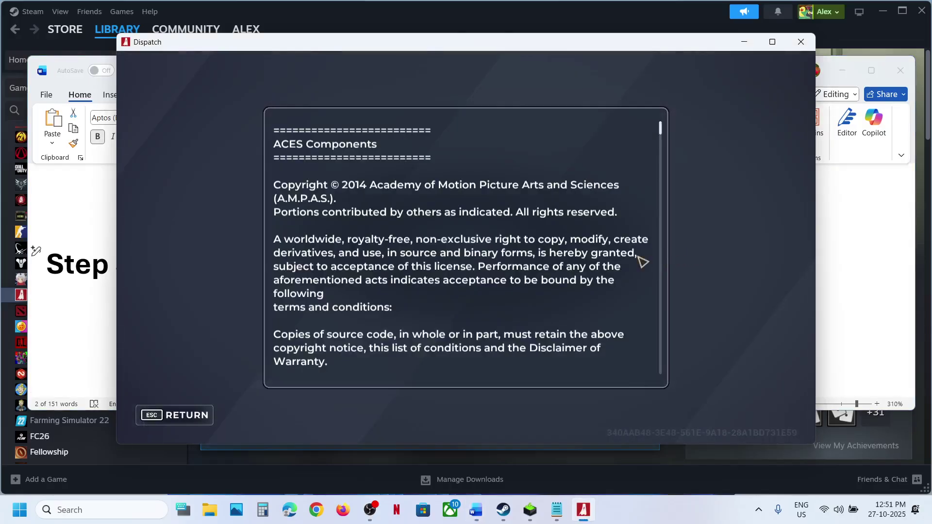
key("Escape")
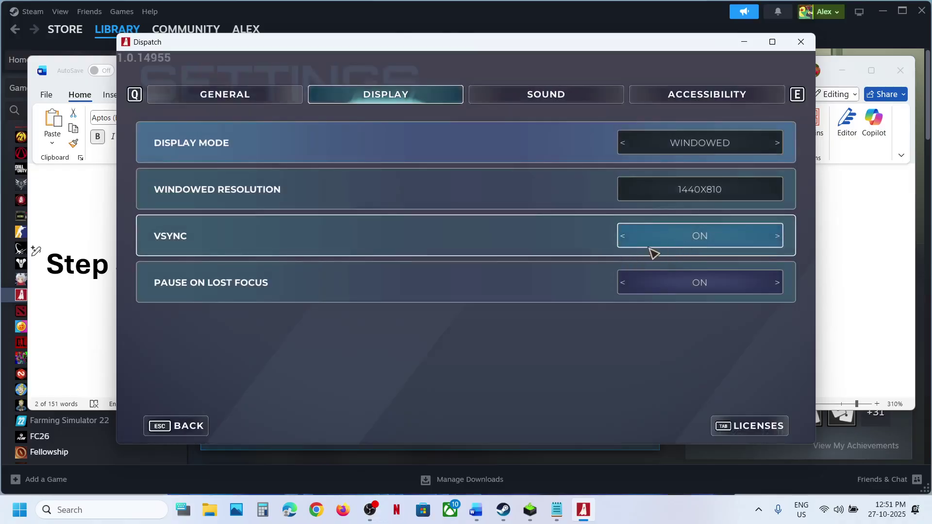
left_click(623, 237)
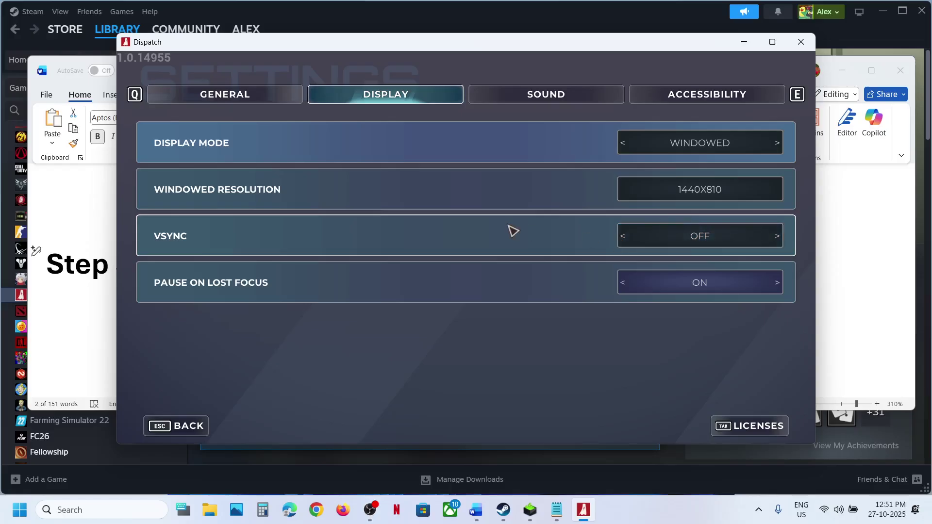
key("alt+Tab")
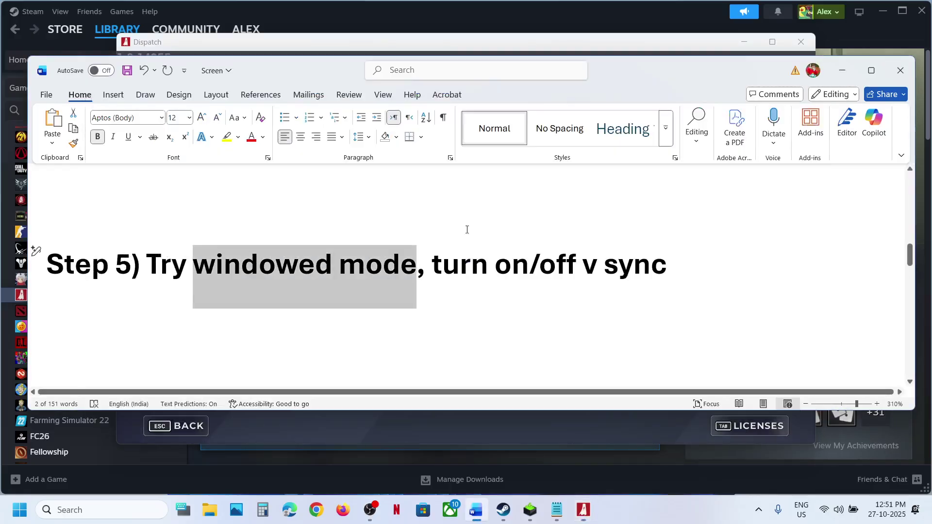
scroll(466, 233, "down", 5)
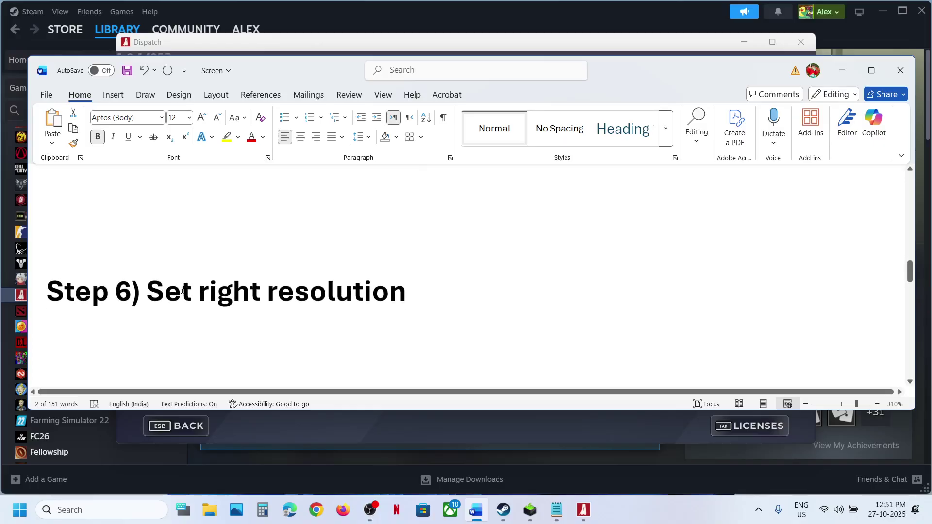
Step: Highlight 'Set right resolution' in Step 6 and return to Dispatch's display settings
left_click_drag(182, 290, 504, 292)
key("alt+Tab")
key("Escape")
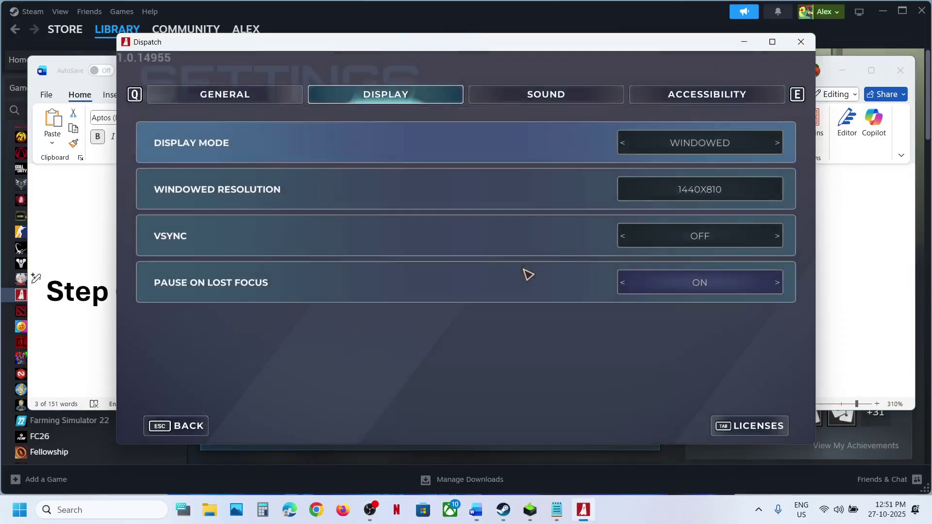
Step: Keep the Windows display resolution at 1920 × 1080 (Recommended), then bring Dispatch back
key("super+i")
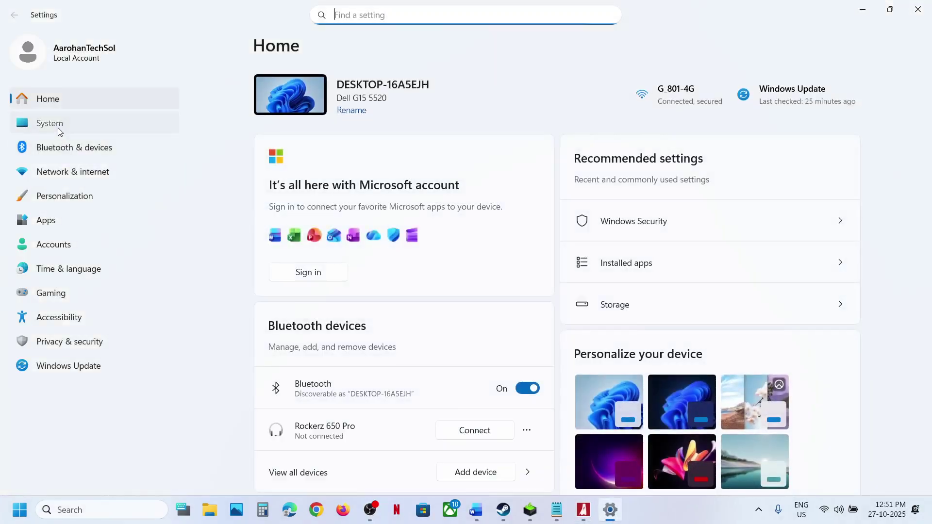
left_click(58, 129)
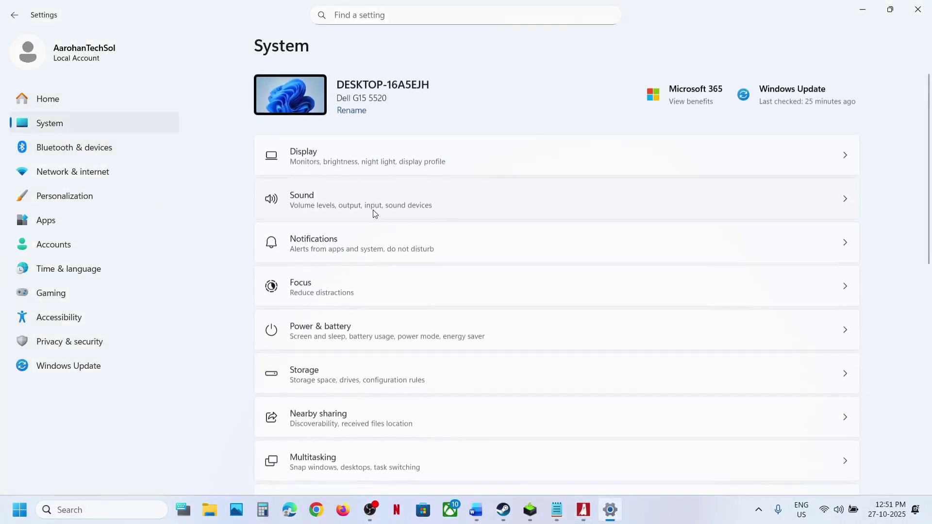
left_click(374, 149)
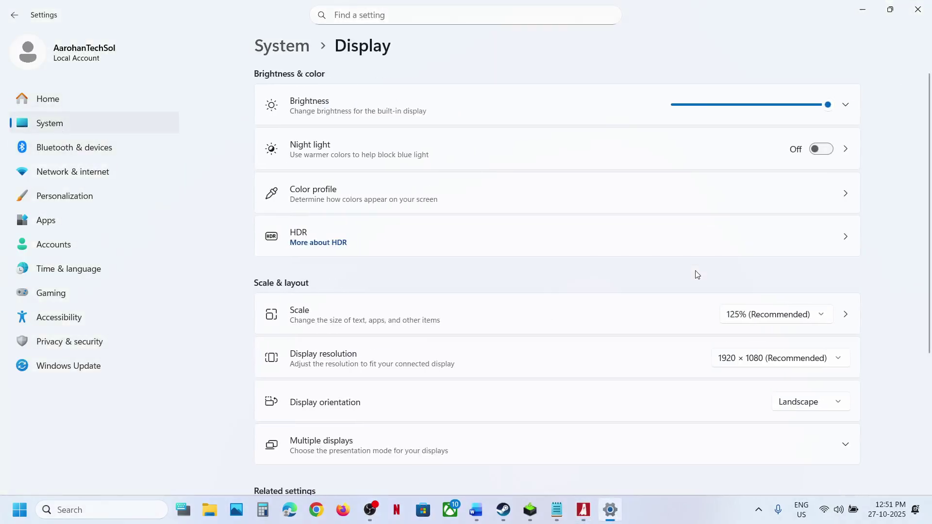
left_click(767, 358)
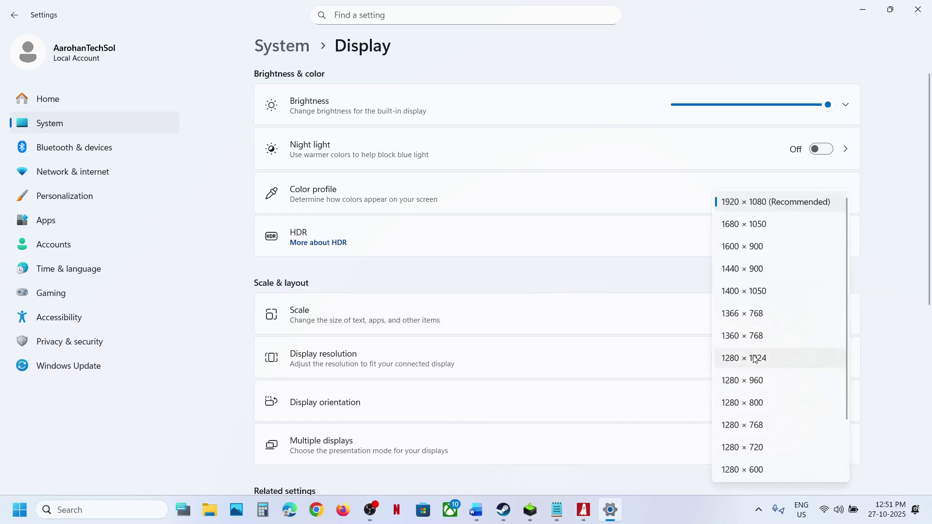
left_click(760, 202)
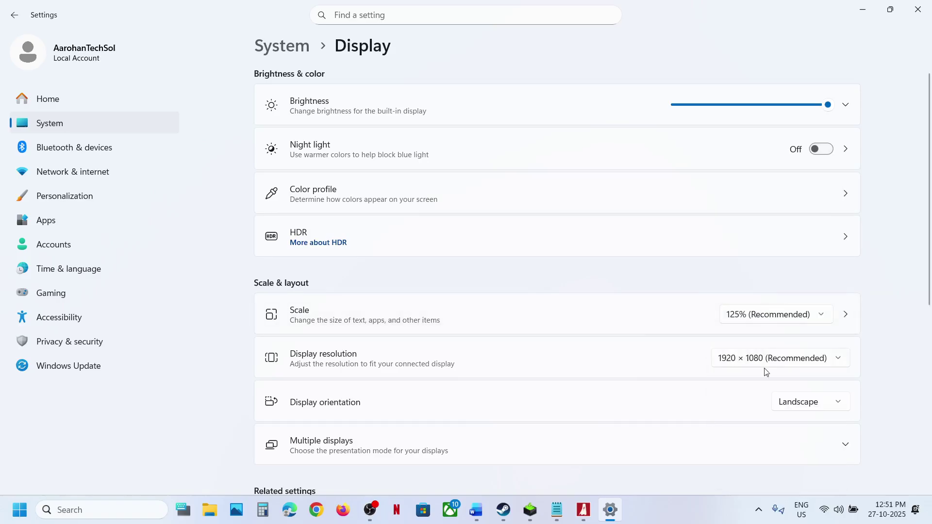
left_click(583, 510)
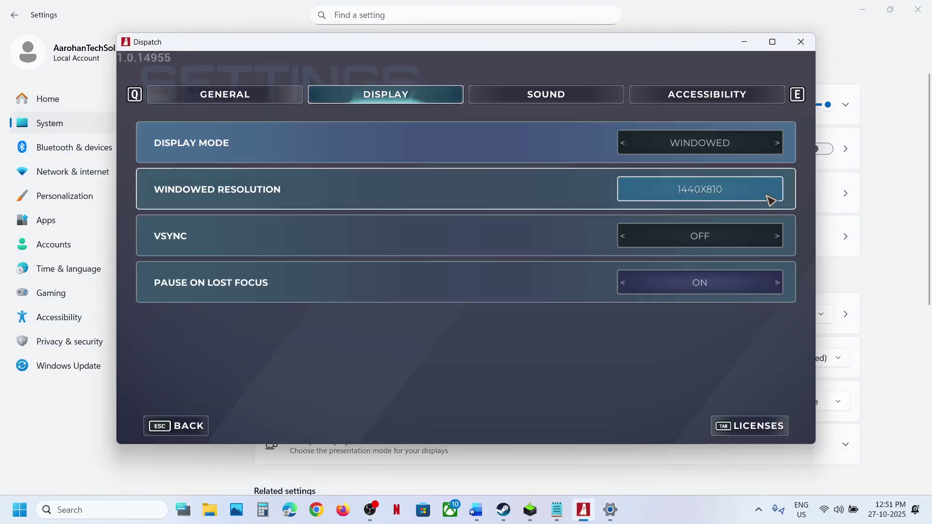
Step: Toggle Dispatch's Display Mode to Fullscreen and back to Windowed, keep 1440x810, and close settings
left_click(771, 200)
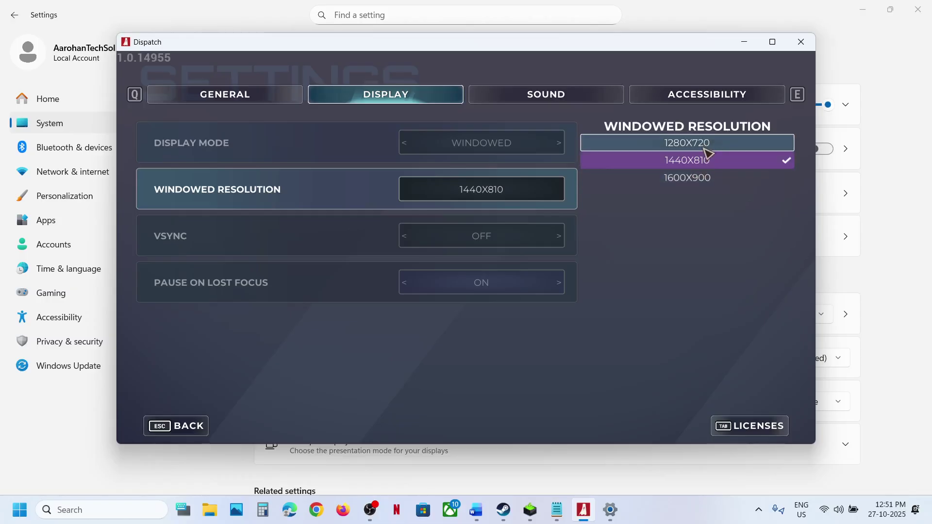
left_click(565, 149)
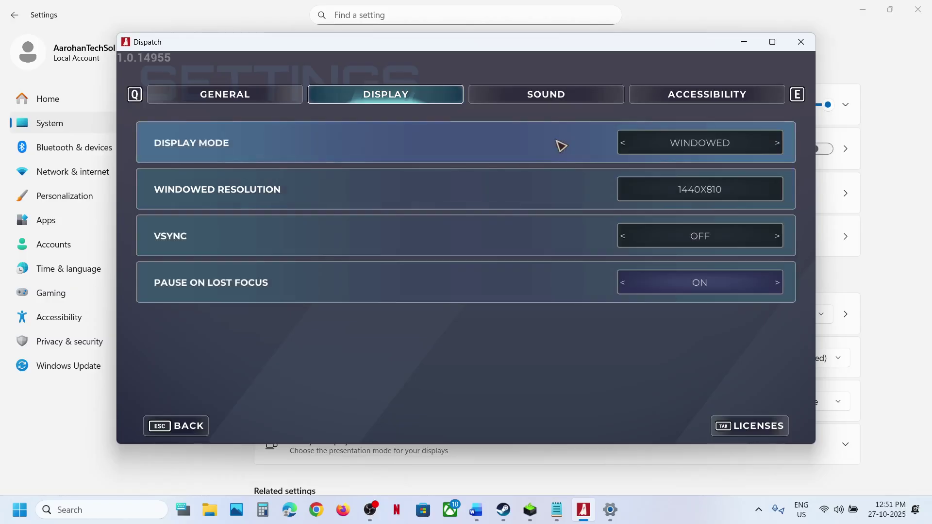
left_click(624, 143)
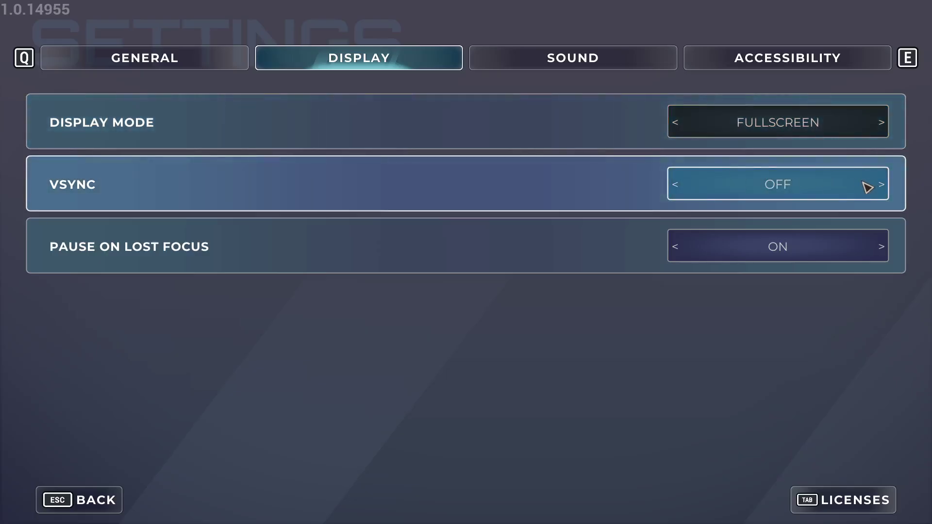
left_click(872, 125)
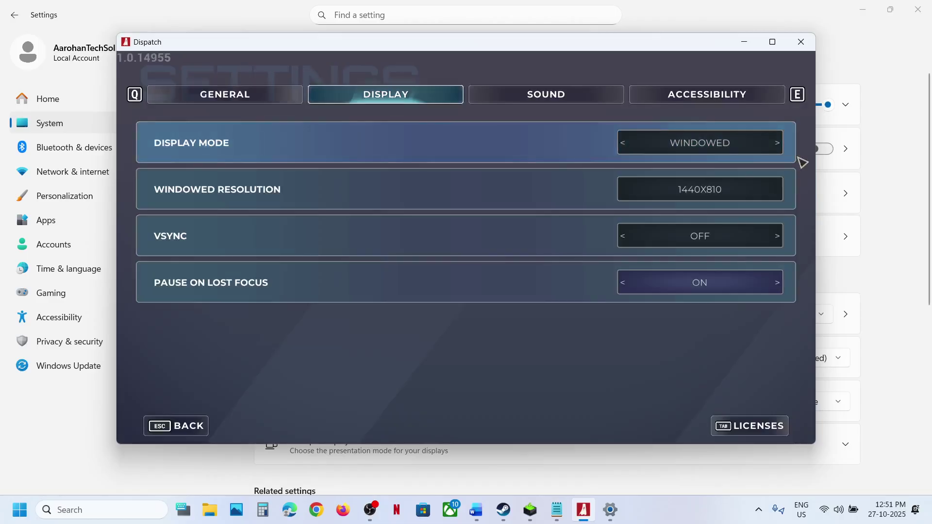
left_click(755, 196)
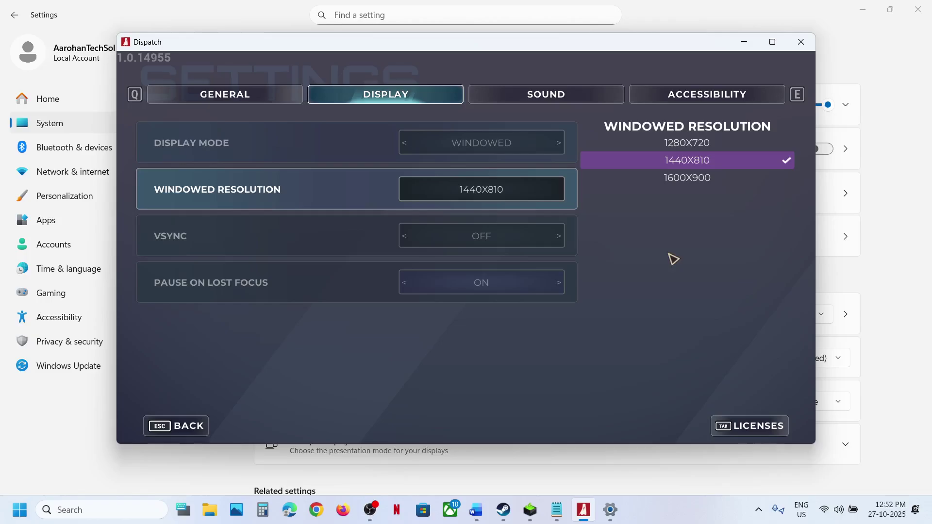
key("Escape")
key("alt+Tab")
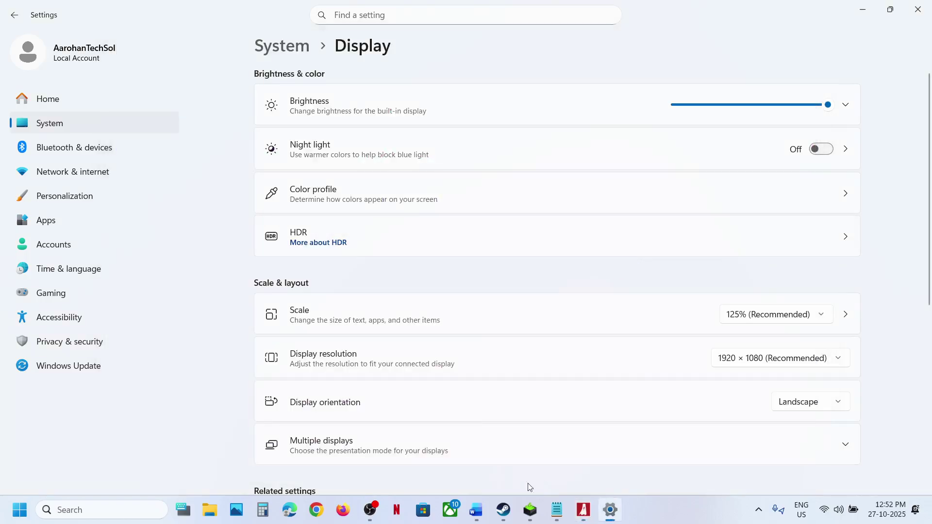
left_click(583, 509)
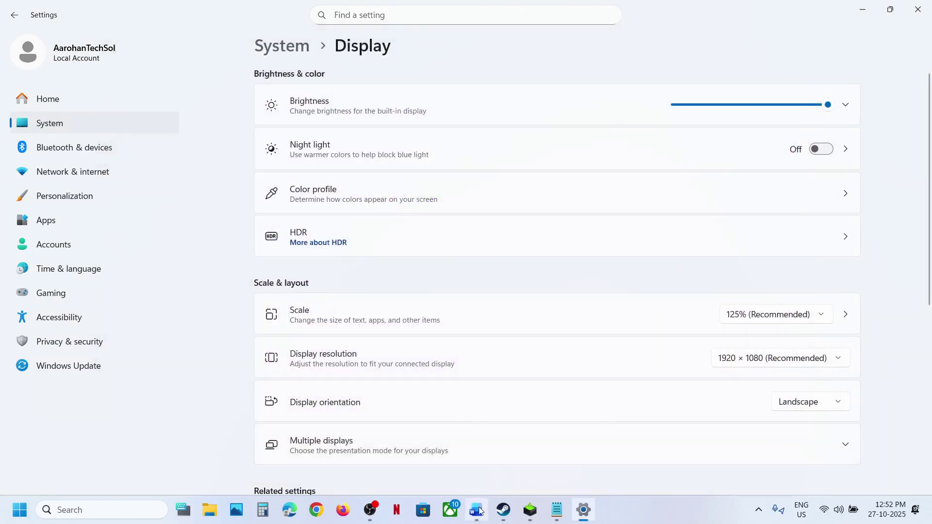
Step: Highlight 'monitor's refresh rate' in Step 7, then scroll to Step 8's NVIDIA and AMD links
left_click(477, 510)
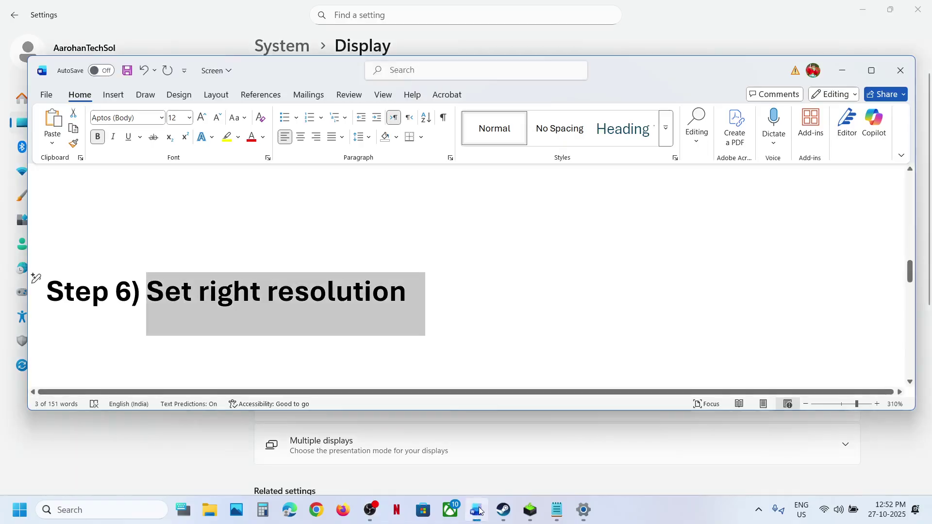
scroll(396, 360, "down", 3)
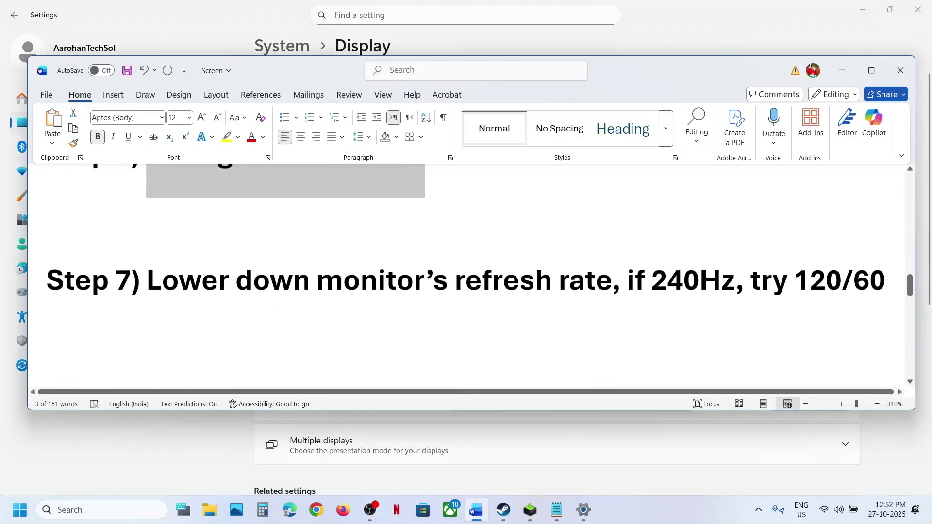
left_click_drag(319, 279, 885, 285)
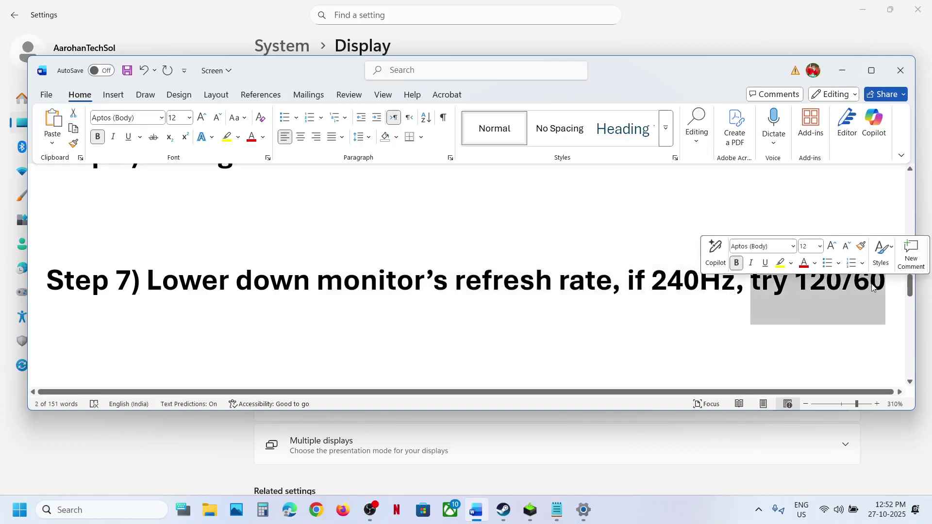
left_click(386, 280)
scroll(386, 280, "down", 5)
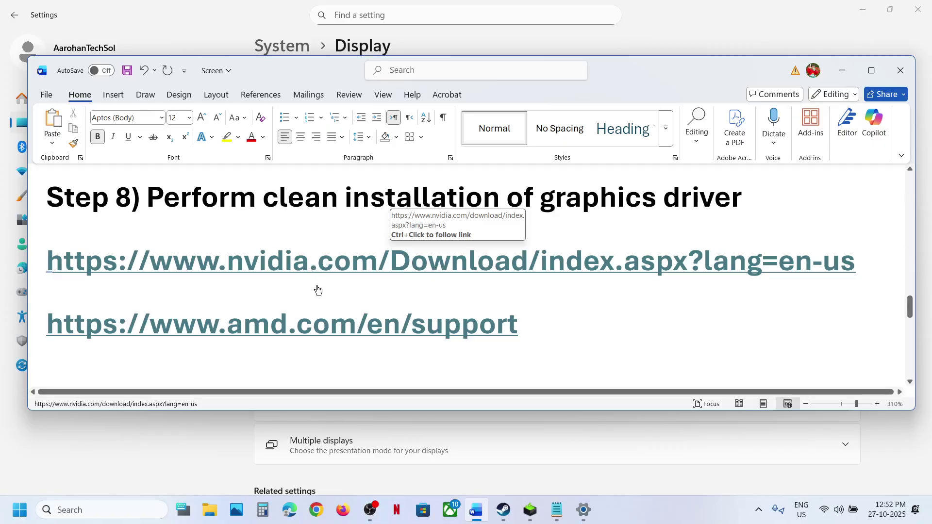
Step: Download GeForce Game Ready Driver 581.57 for the RTX 3050 Laptop GPU and run its installer
left_click(326, 268, "ctrl")
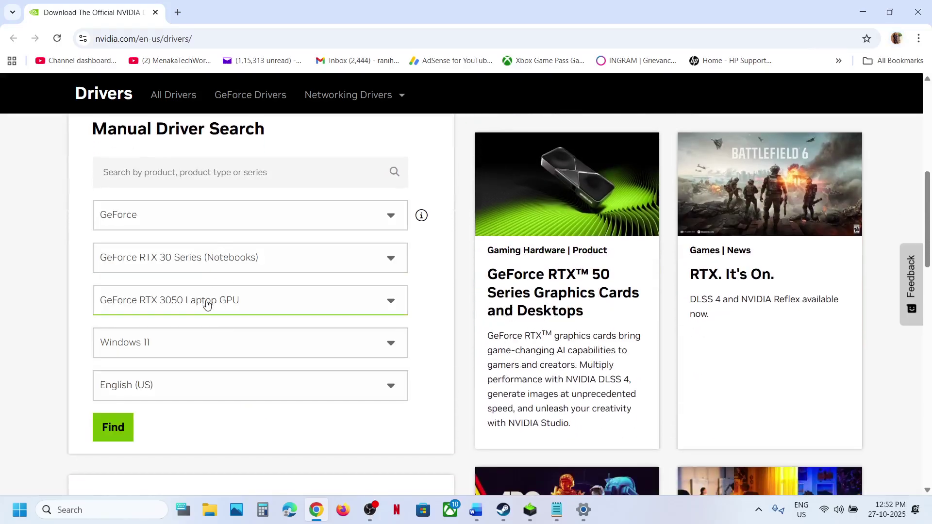
left_click(113, 427)
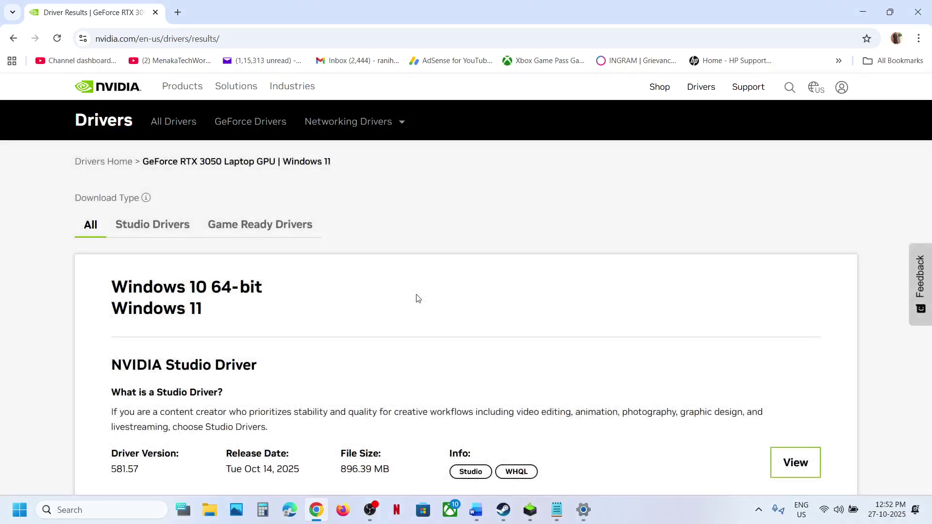
scroll(416, 295, "down", 6)
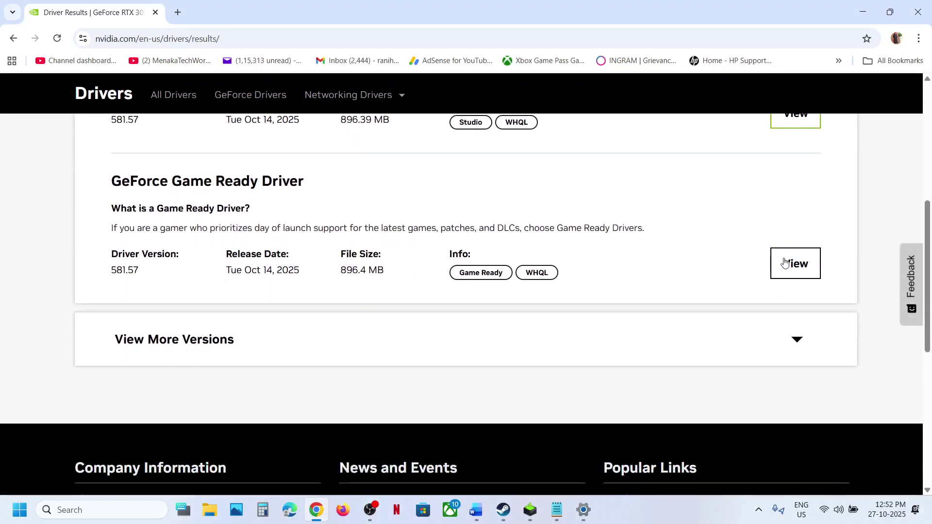
left_click(785, 263)
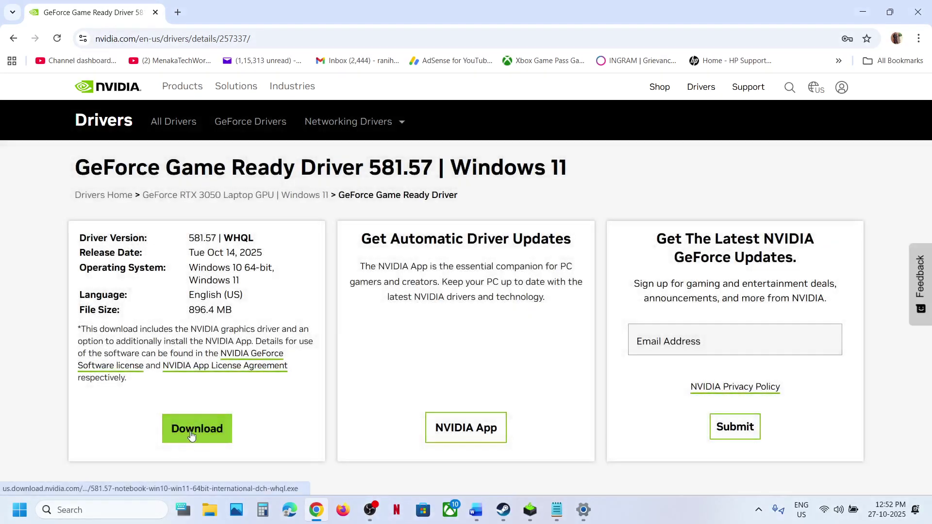
left_click(192, 436)
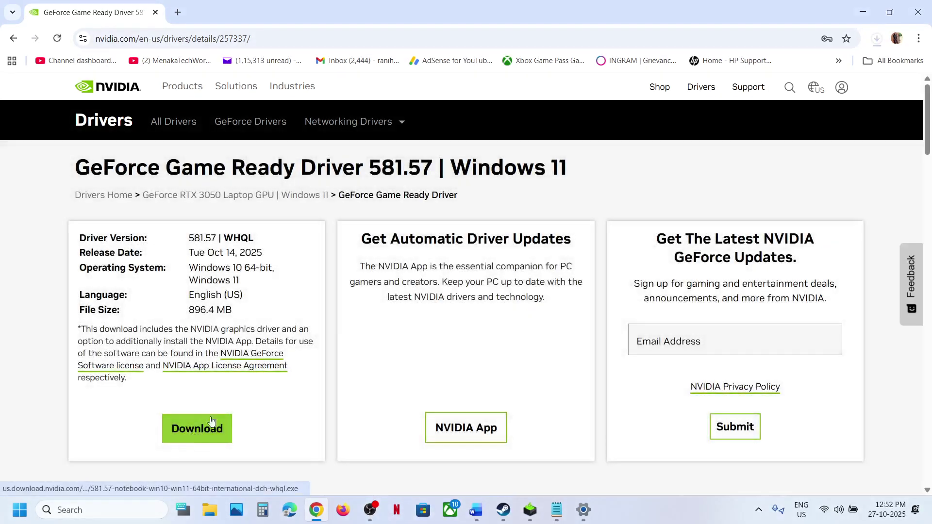
left_click(875, 40)
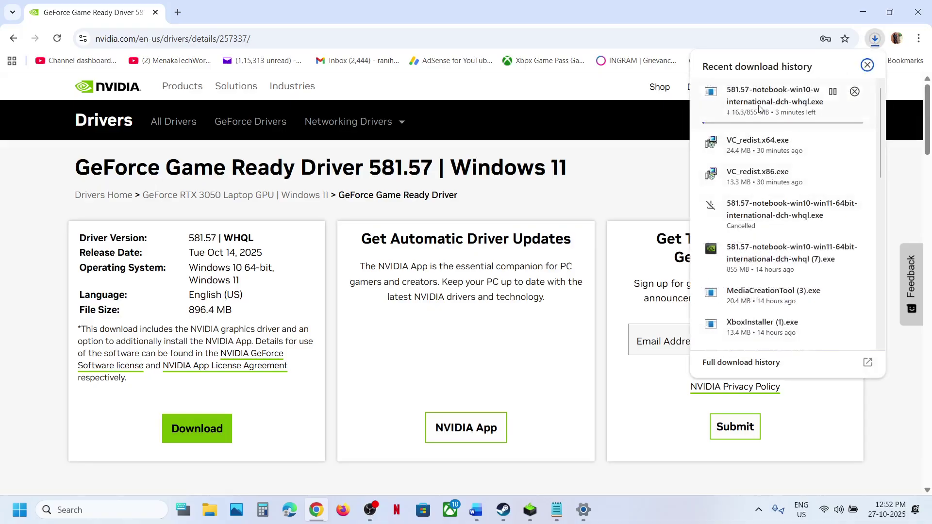
left_click(626, 168)
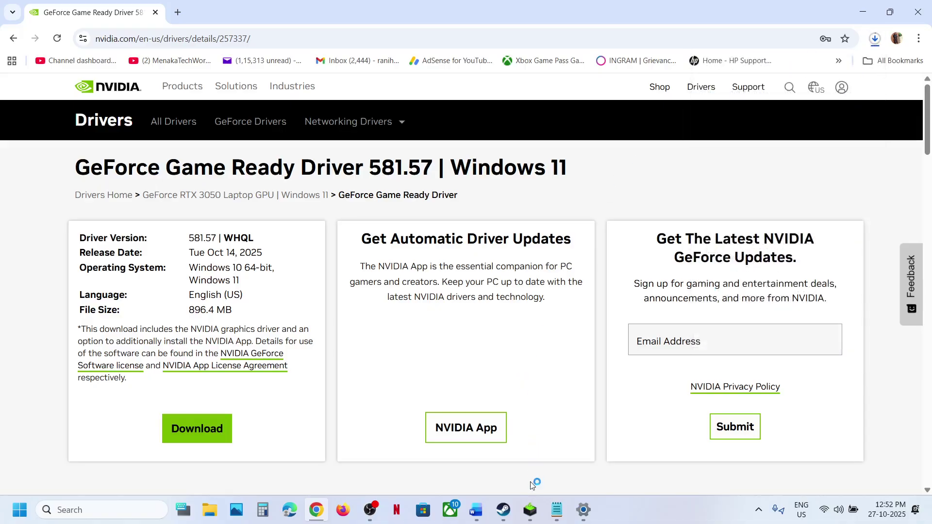
Step: Choose a Custom (Advanced) clean installation in the NVIDIA installer, then open the Start menu over the driver page
left_click(532, 517)
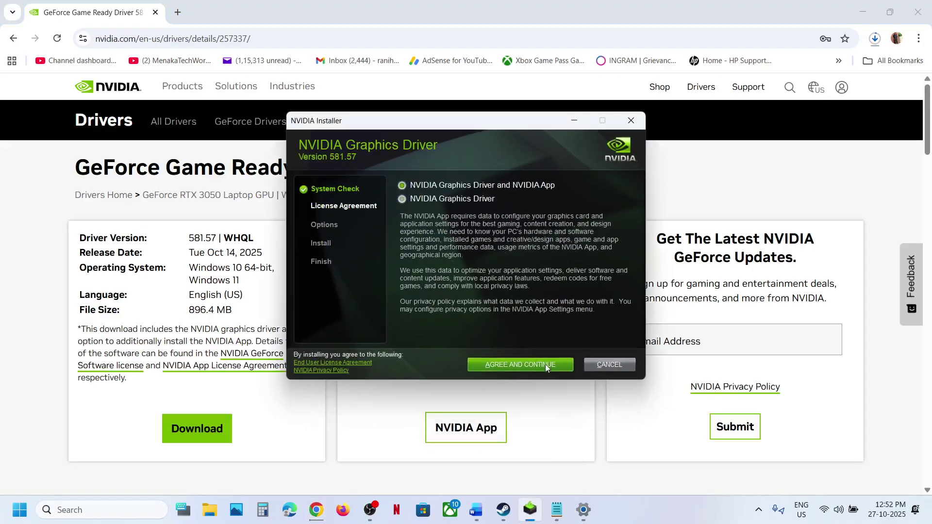
left_click(537, 360)
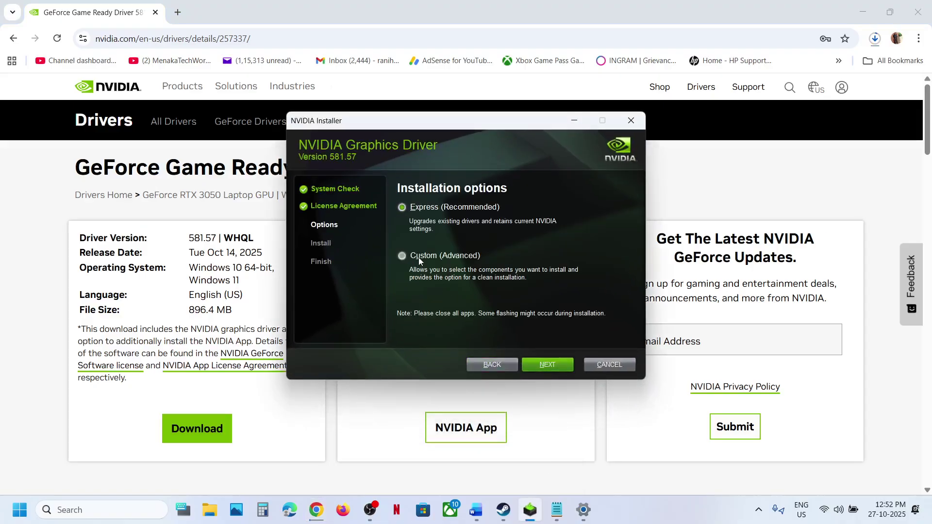
left_click(418, 257)
left_click(541, 364)
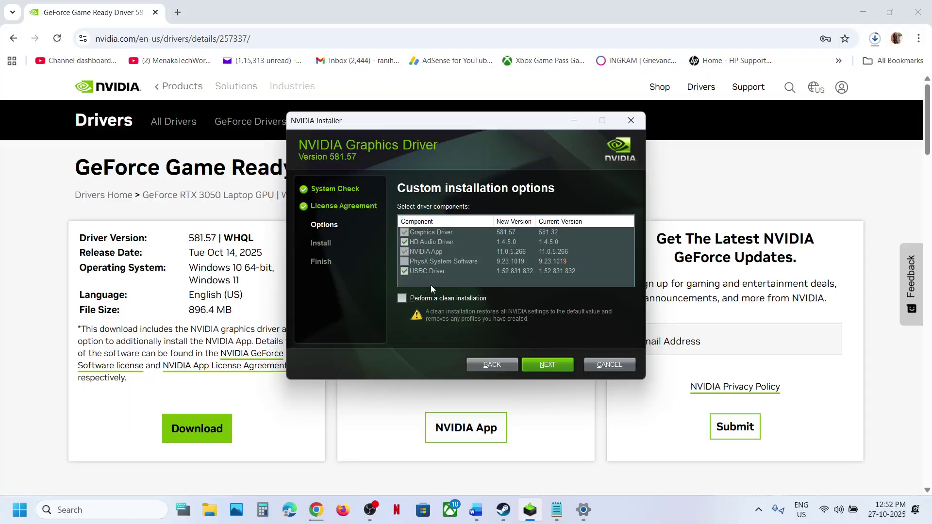
left_click(405, 296)
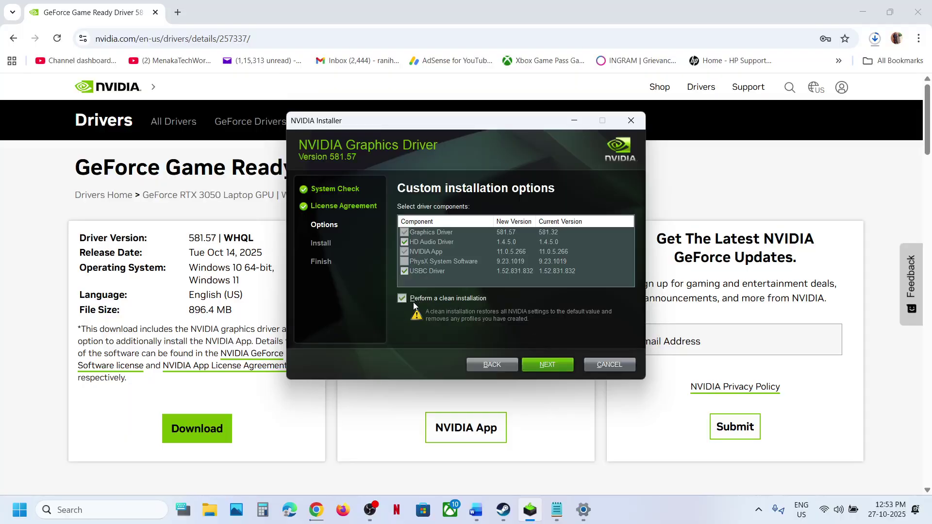
left_click(342, 423)
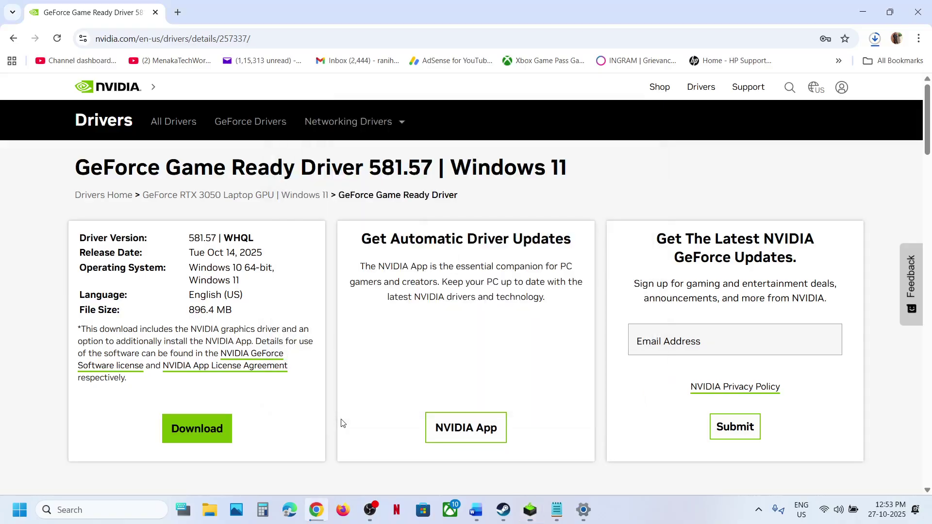
left_click(19, 510)
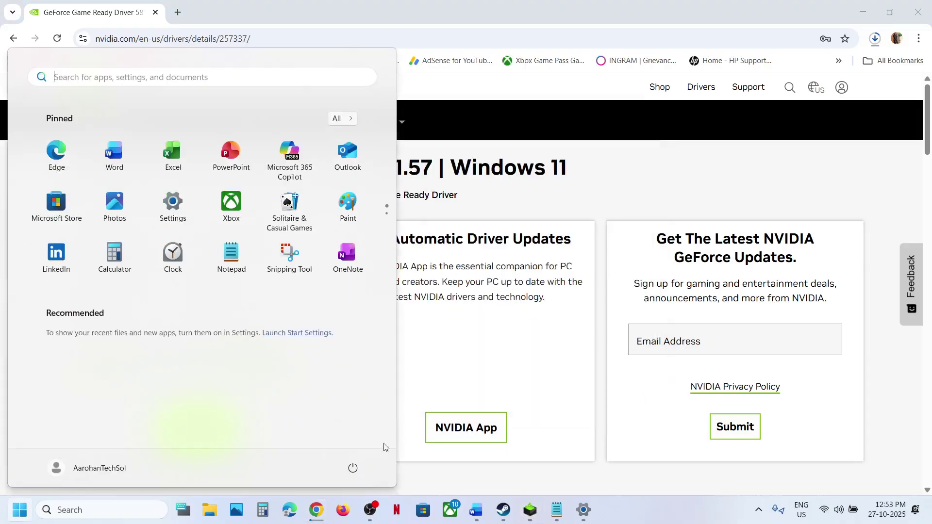
Step: Dismiss the power options and scroll the Word guide to Step 9, selecting the word 'graphics'
left_click(352, 468)
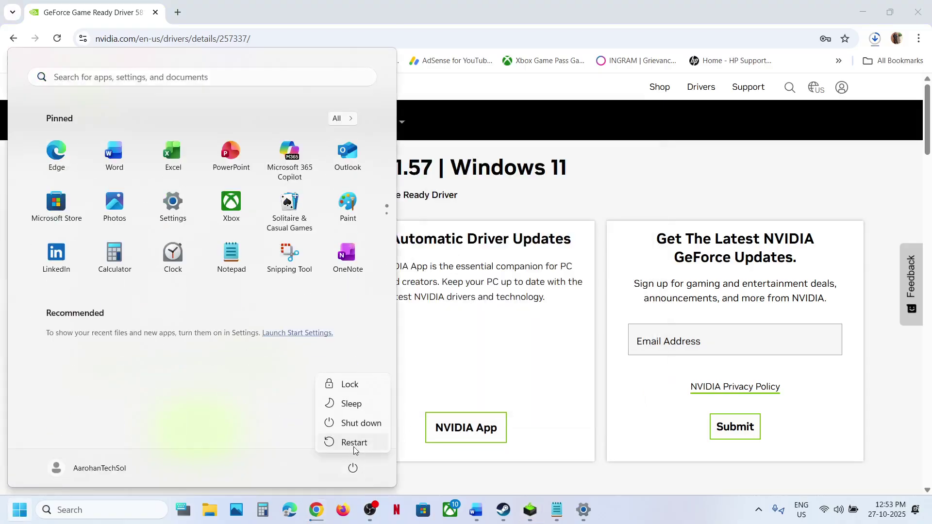
left_click(502, 515)
mouse_move(482, 518)
left_click(477, 422)
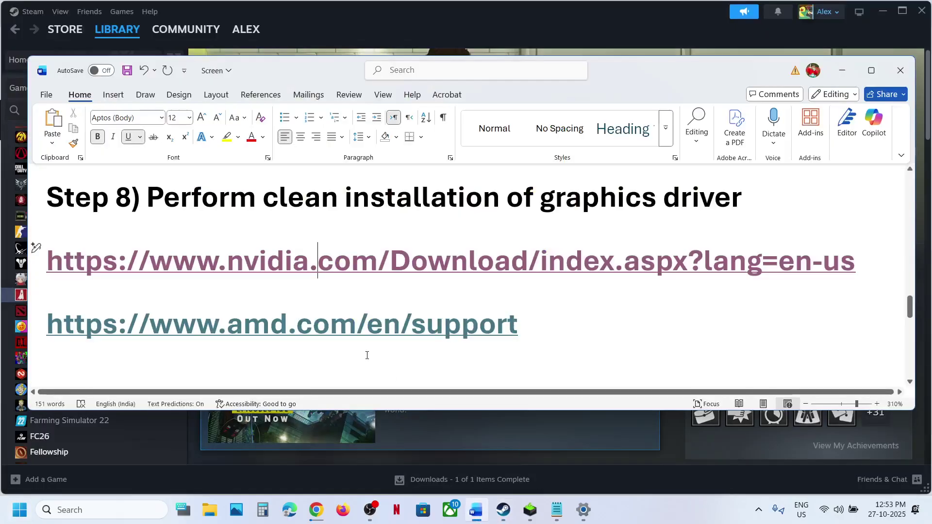
scroll(367, 356, "down", 3)
scroll(367, 355, "down", 2)
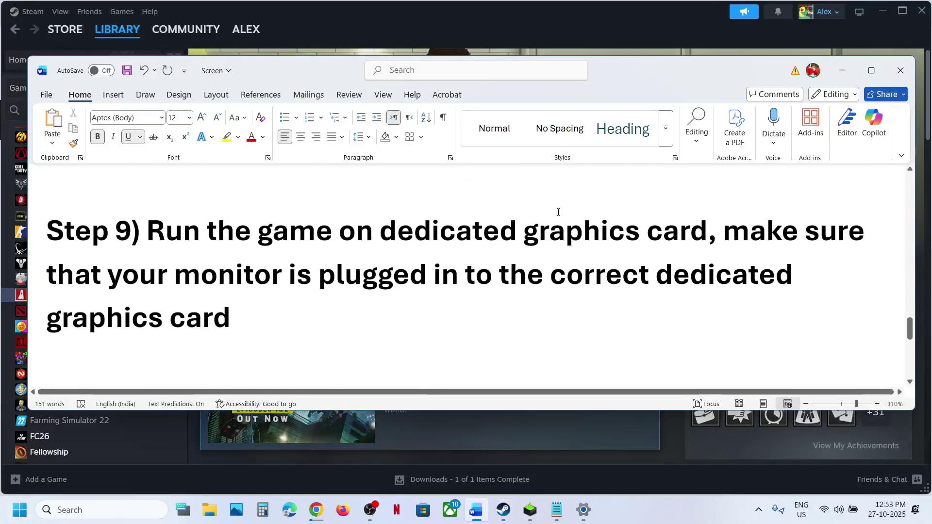
double_click(556, 232)
key("ctrl+c")
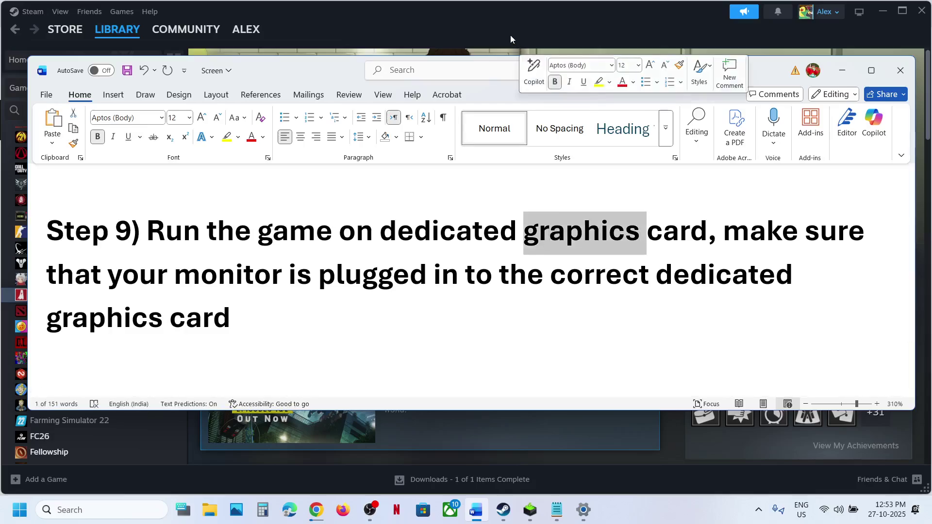
Step: Move and maximize the Steam window, then open Windows search
left_click_drag(511, 35, 98, 473)
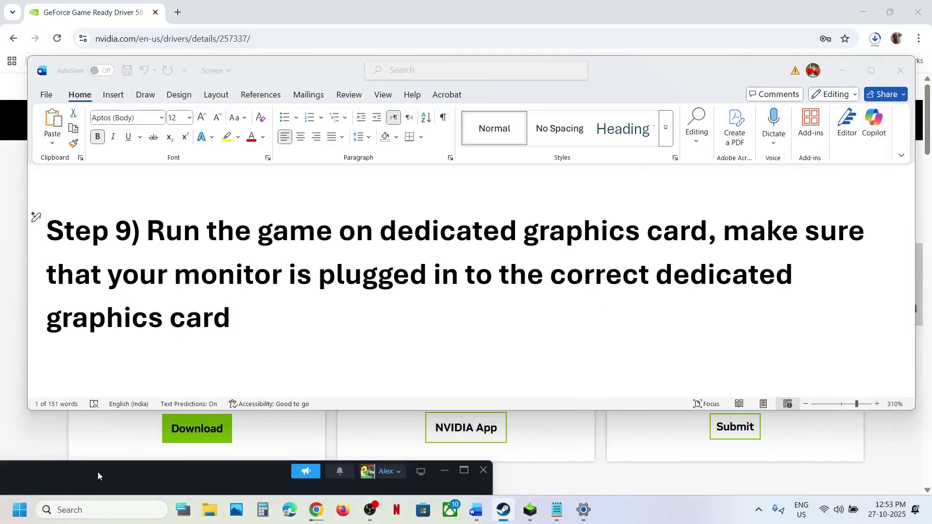
left_click(464, 470)
left_click(103, 508)
Step: Add Dispatch-Win64-Shipping from Dispatch\Binaries\Win64 to the Graphics settings app list
key("ctrl+v")
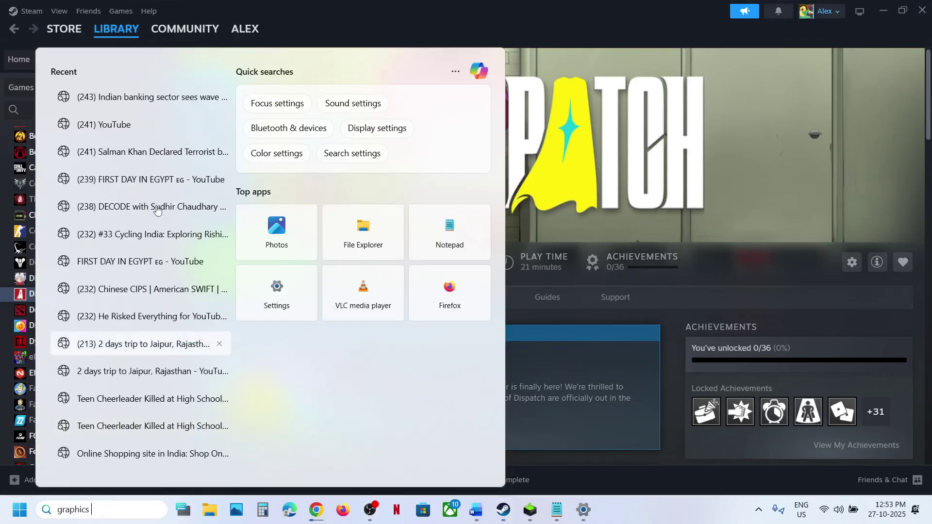
left_click(137, 131)
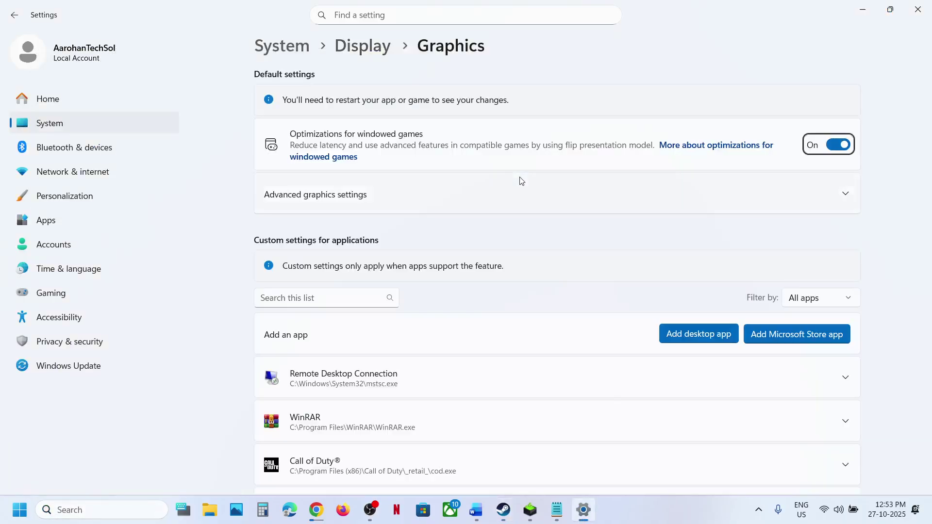
left_click(692, 341)
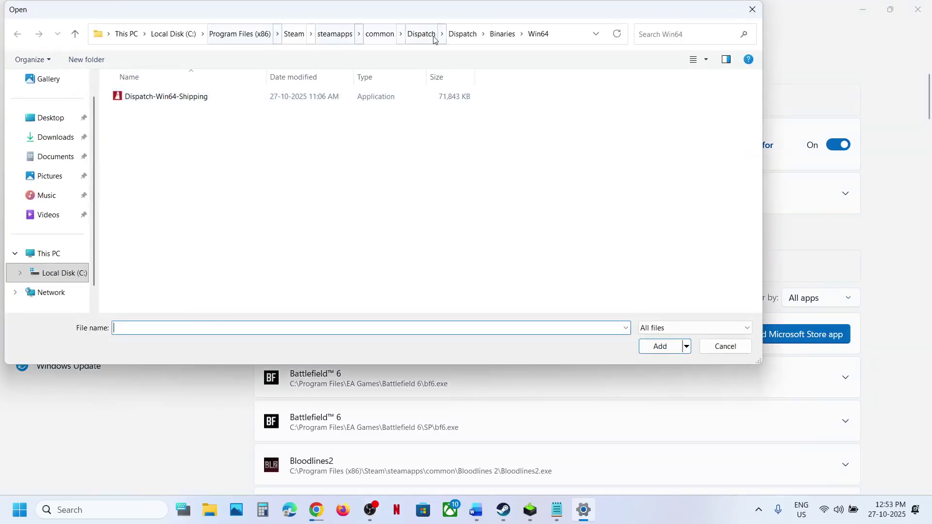
left_click(388, 35)
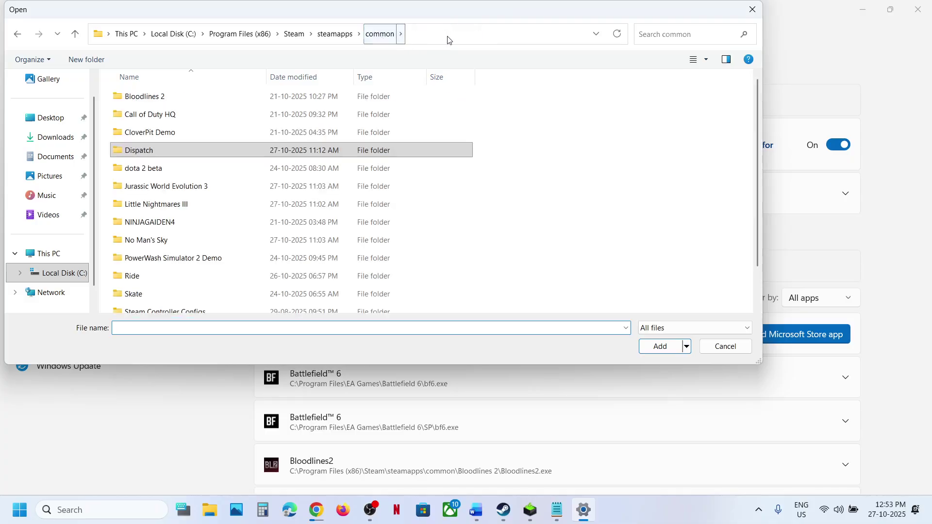
double_click(165, 154)
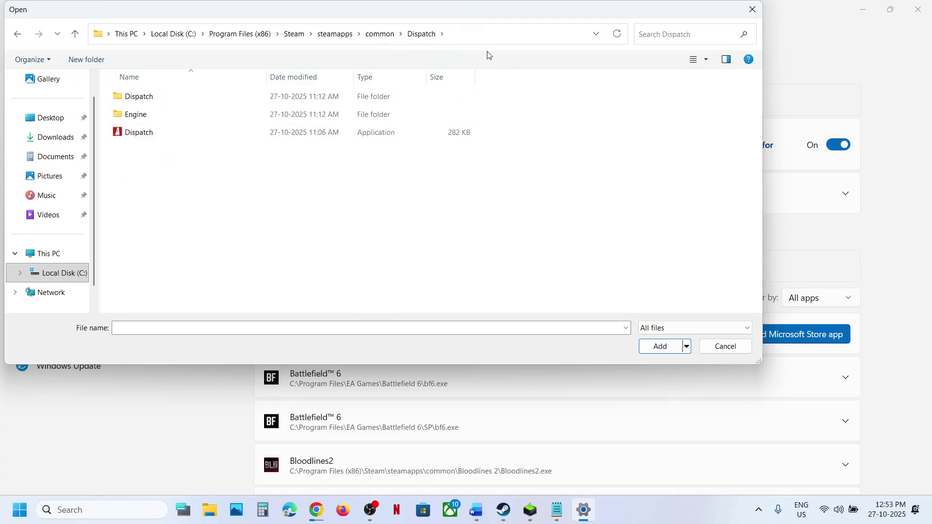
left_click(478, 43)
key("Escape")
double_click(139, 98)
double_click(140, 98)
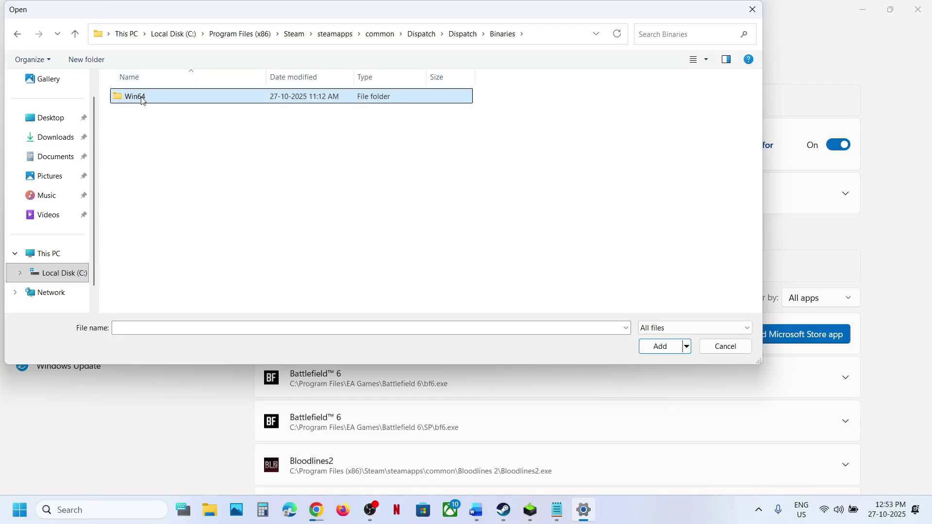
double_click(142, 99)
left_click(167, 102)
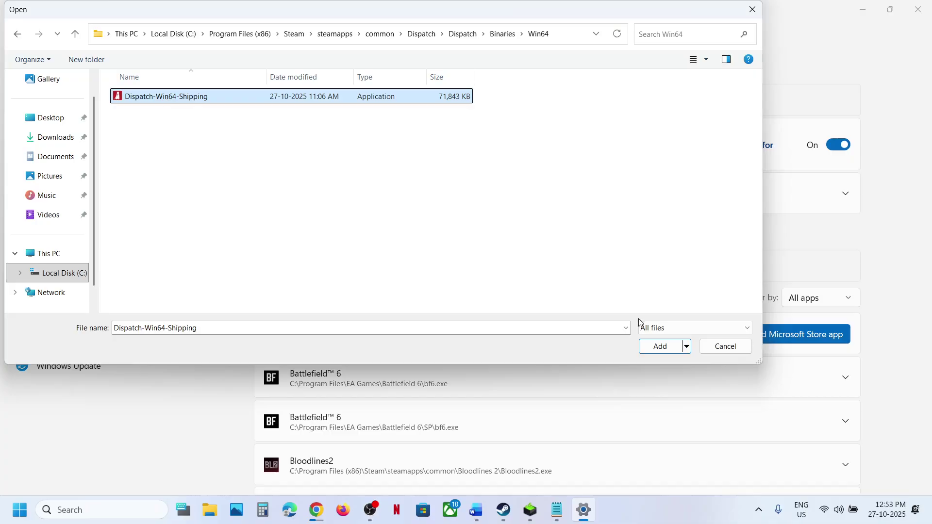
left_click(645, 351)
Step: Set Dispatch-Win64-Shipping's GPU preference to High Performance (NVIDIA GeForce RTX 3050 Laptop GPU)
scroll(416, 374, "down", 5)
scroll(416, 374, "down", 10)
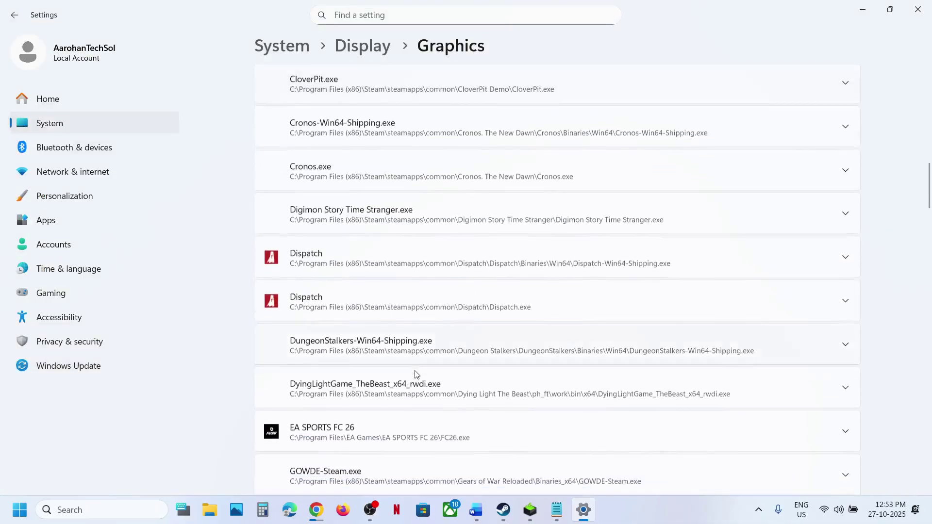
left_click(469, 250)
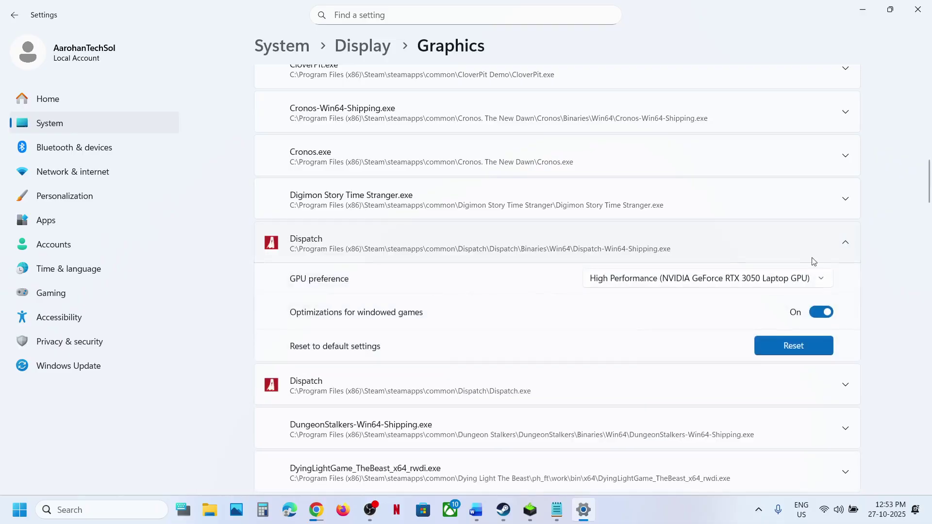
left_click(767, 282)
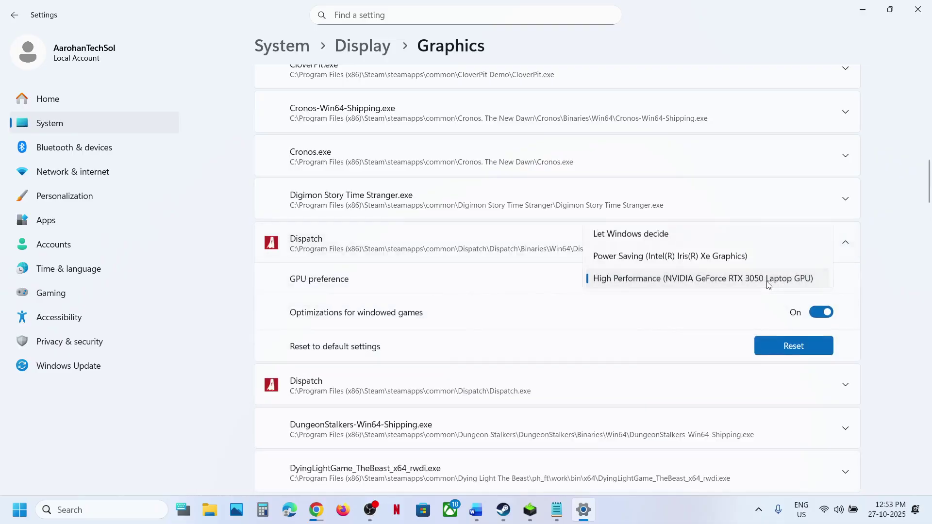
left_click(722, 280)
Step: Add Dispatch.exe from the Dispatch folder to the graphics app list
scroll(584, 274, "up", 15)
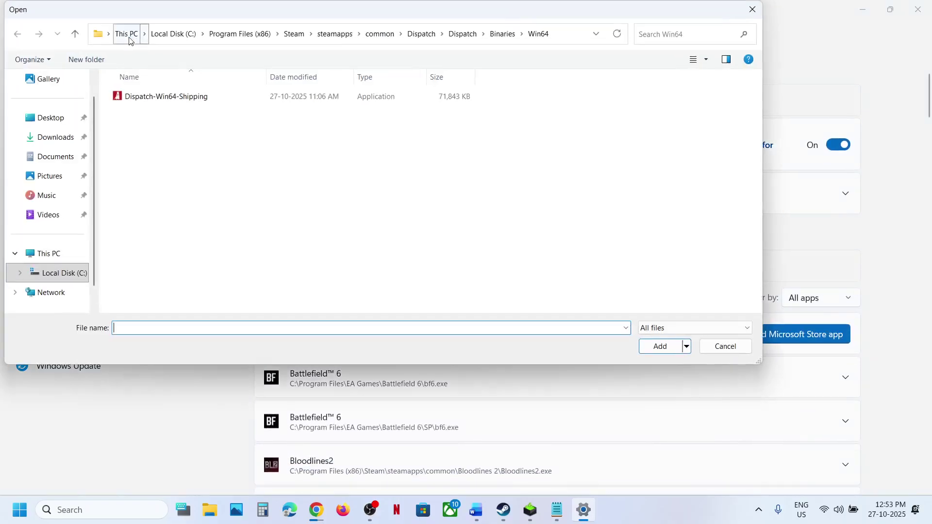
left_click(74, 39)
left_click(74, 39)
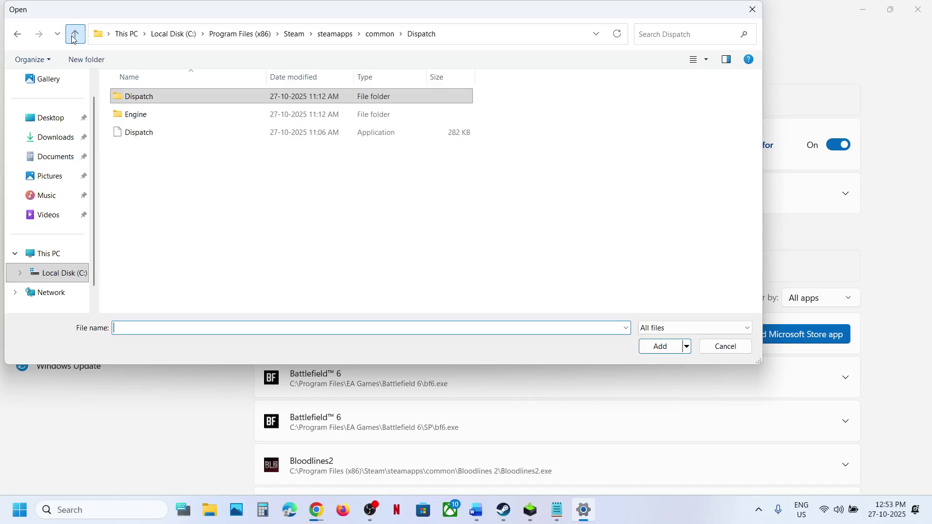
left_click(131, 132)
double_click(130, 132)
Step: Set Dispatch.exe's GPU preference to High Performance on the NVIDIA GPU and close Settings
scroll(376, 329, "down", 15)
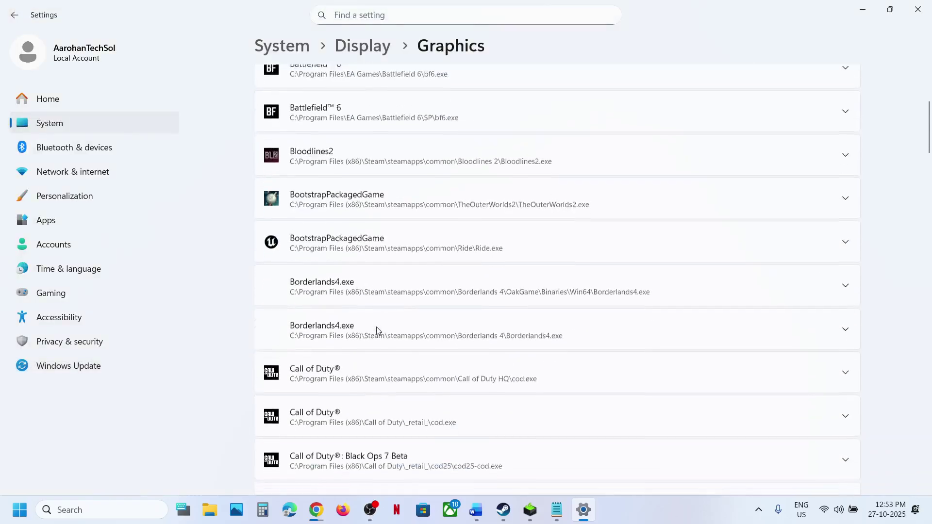
scroll(376, 331, "down", 2)
left_click(353, 316)
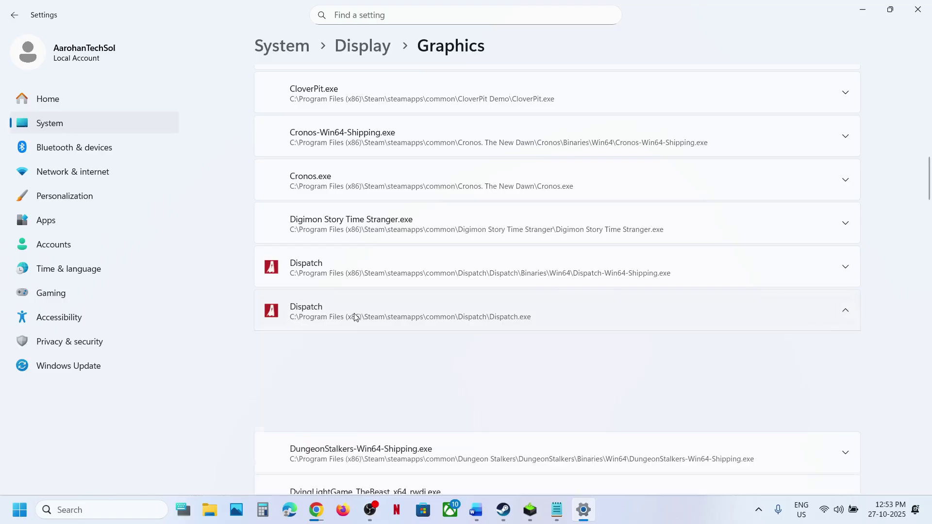
left_click(743, 351)
left_click(727, 345)
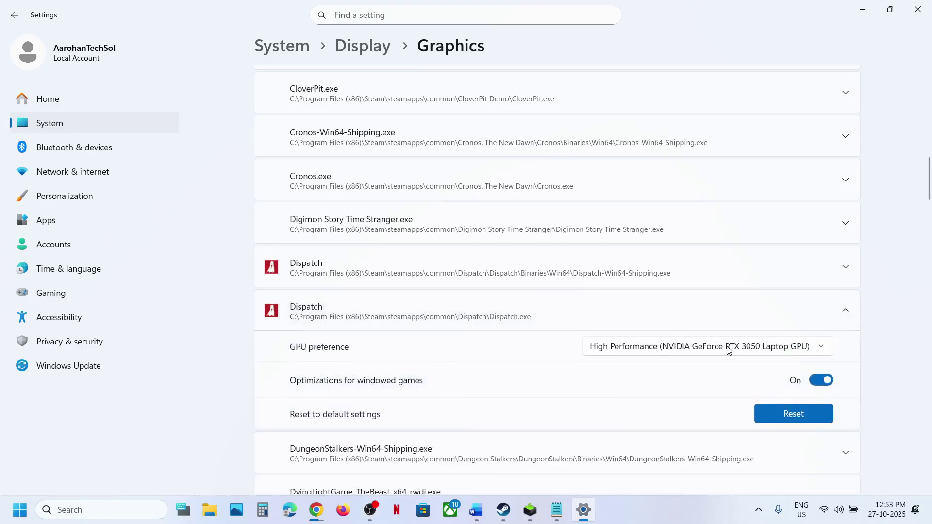
left_click(916, 10)
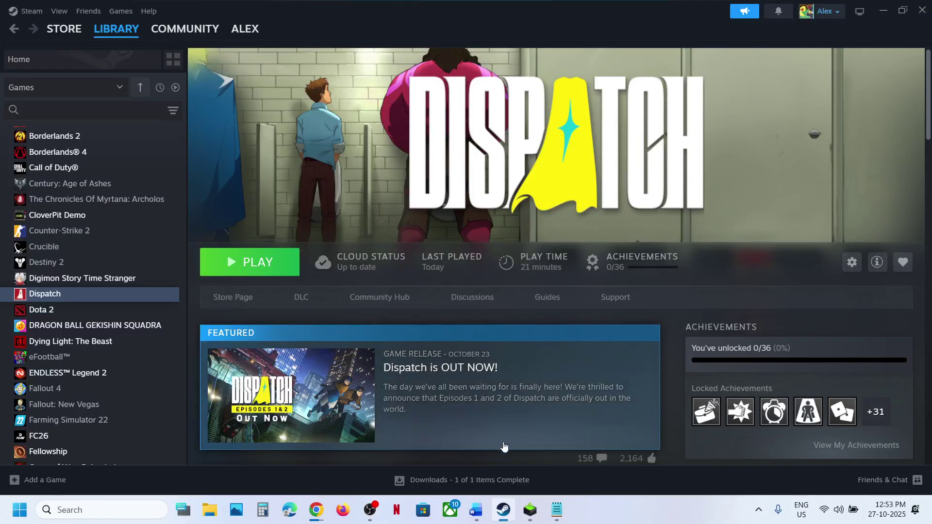
Step: In the Word guide, select Step 9's monitor reminder through the correct dedicated card text
left_click(476, 510)
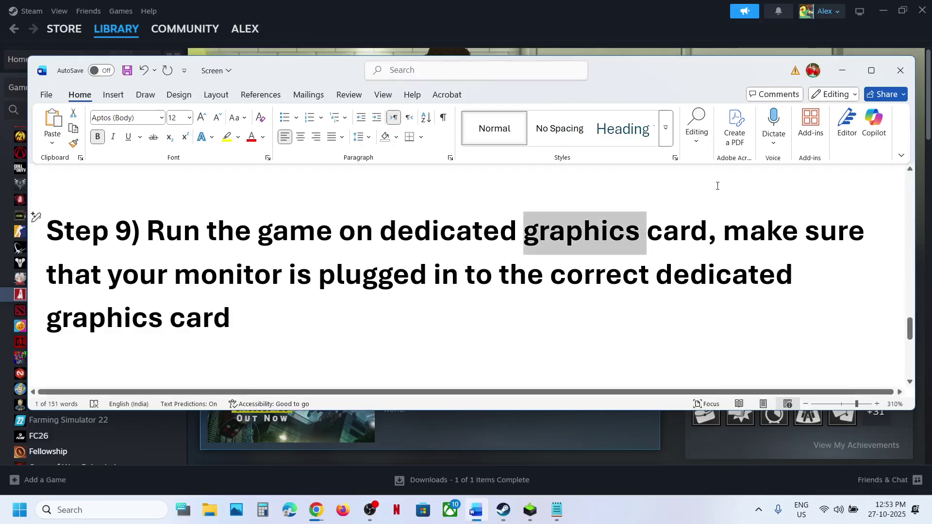
left_click_drag(734, 245, 361, 270)
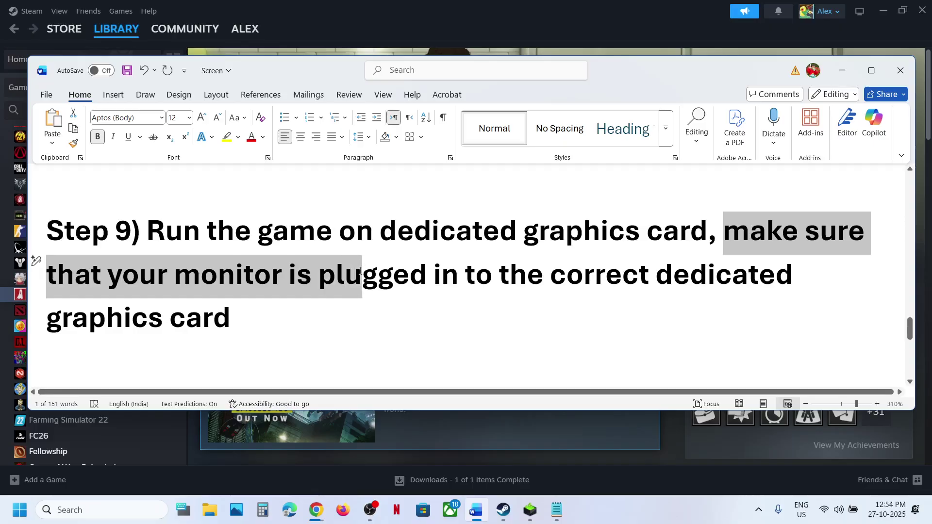
left_click_drag(360, 271, 246, 324)
left_click(245, 320)
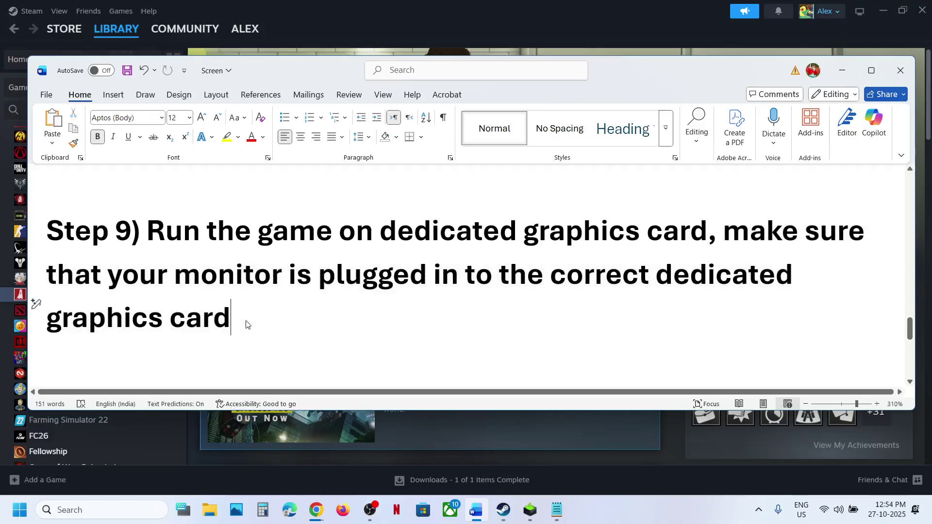
Step: Select the Step 10 GPU scheduling heading, then open Windows Settings with Win+I
scroll(247, 321, "down", 3)
scroll(246, 321, "down", 1)
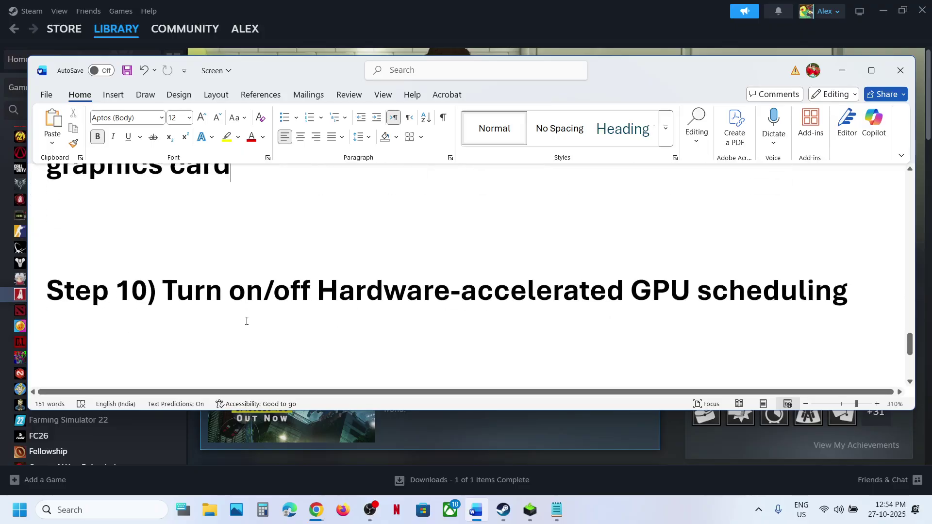
left_click_drag(192, 291, 759, 308)
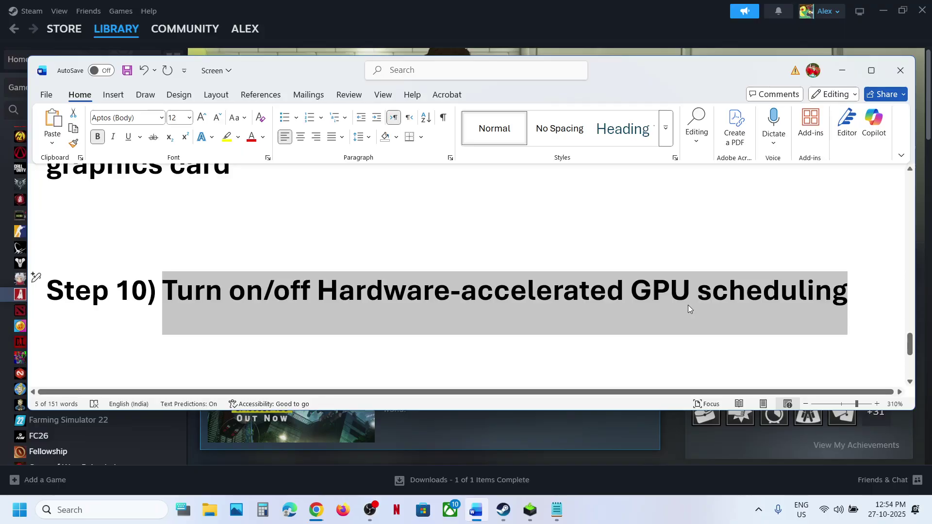
key("super+i")
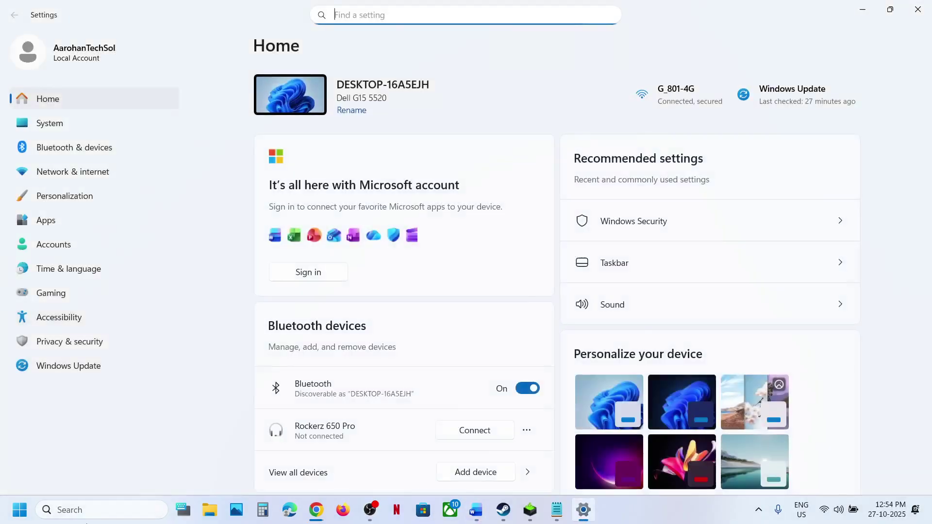
Step: Search 'graphics' and toggle Hardware-accelerated GPU scheduling in Advanced graphics settings, leaving it On
left_click(72, 511)
type("graphics")
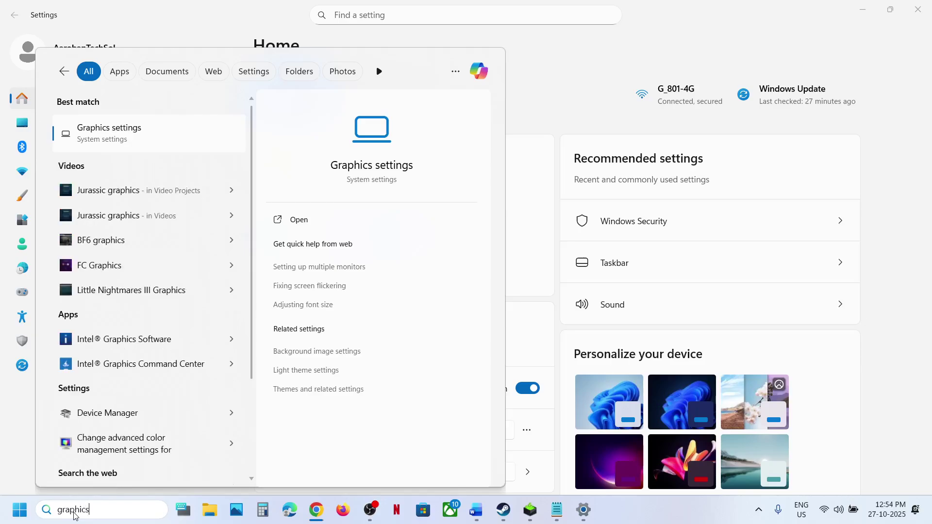
key("Return")
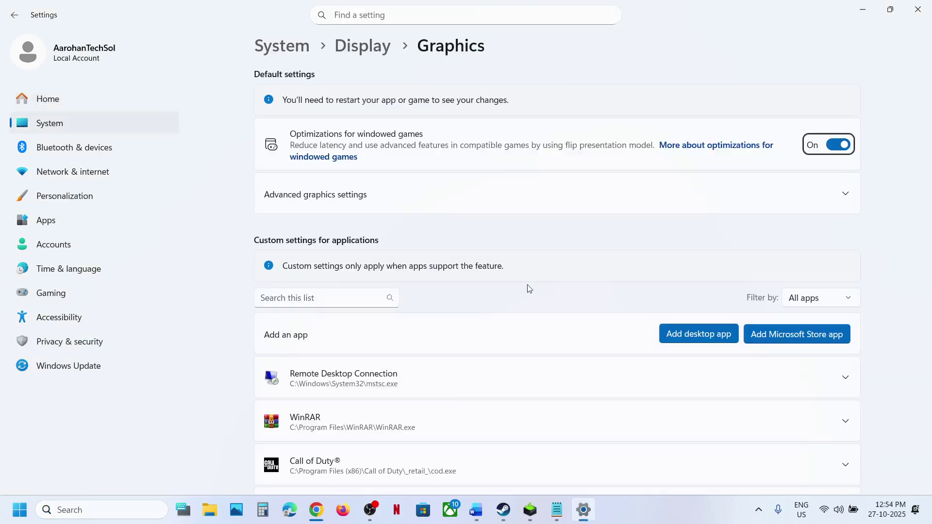
left_click(328, 200)
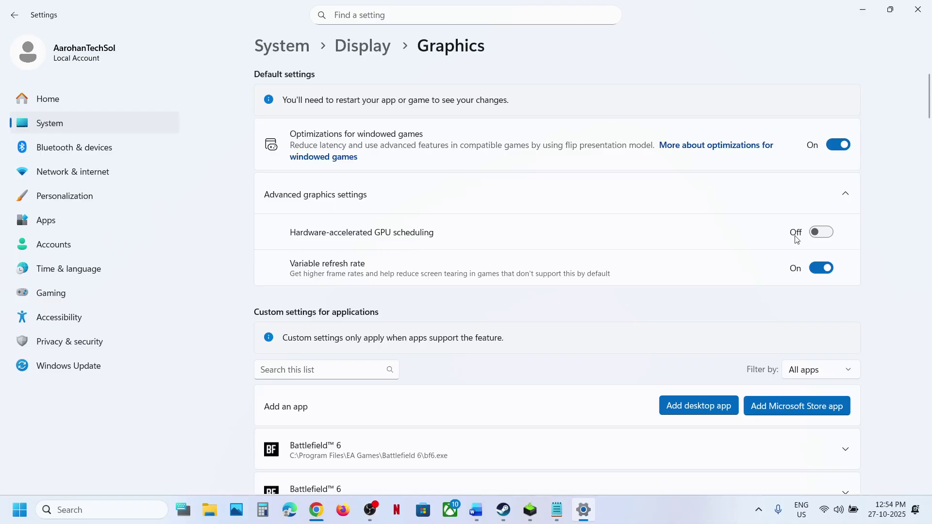
left_click(826, 231)
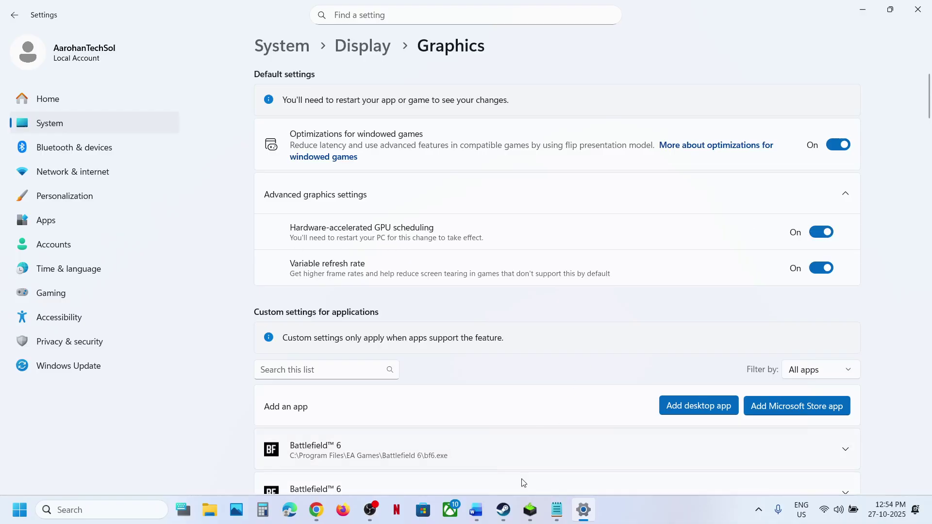
left_click(504, 511)
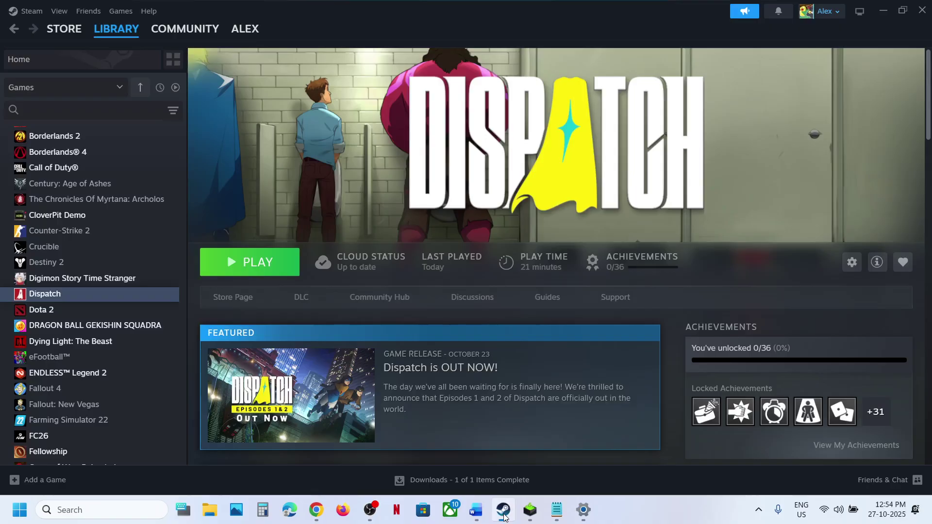
left_click(504, 513)
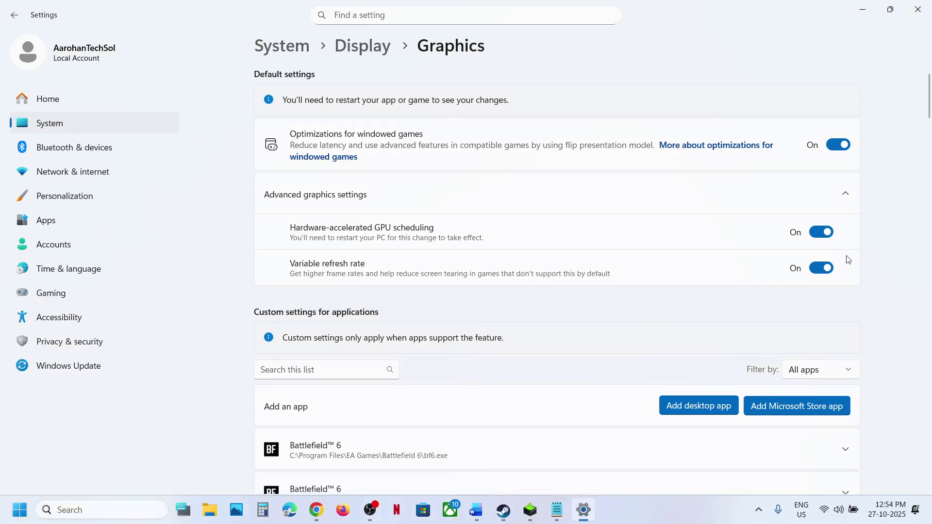
left_click(816, 238)
left_click(504, 510)
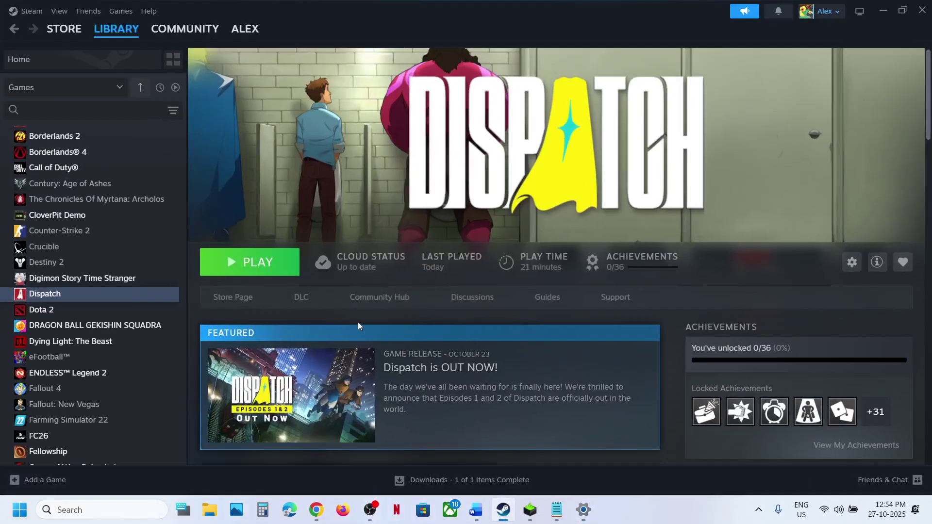
Step: Select the Step 11 run-as-administrator heading in the Word guide, then return to Steam
left_click(475, 510)
scroll(359, 296, "down", 2)
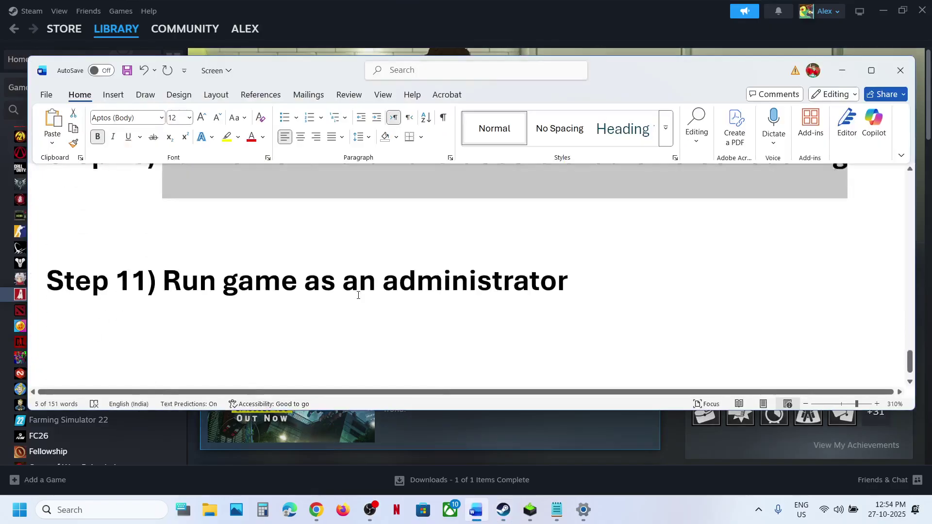
scroll(359, 295, "up", 1)
triple_click(376, 301)
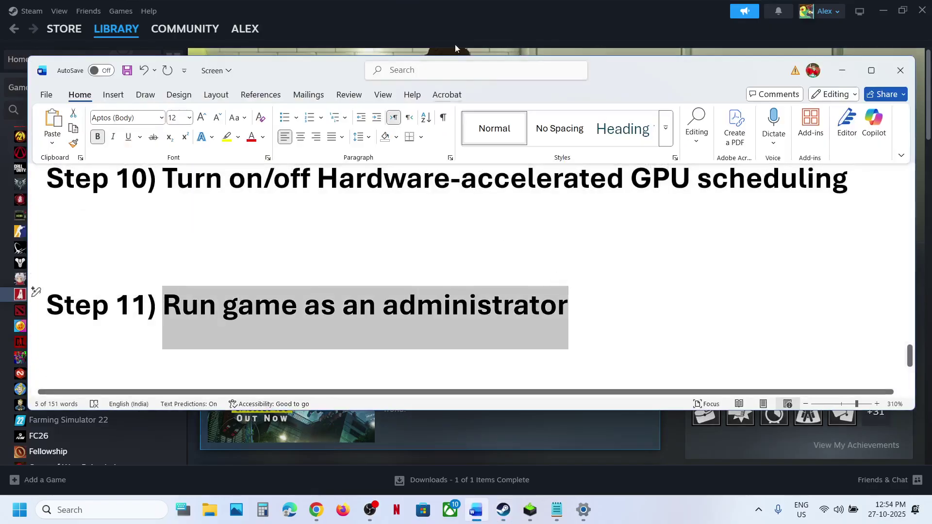
left_click(455, 44)
Step: Browse Dispatch's local files from Steam and open the Dispatch\Binaries\Win64 folder
right_click(72, 297)
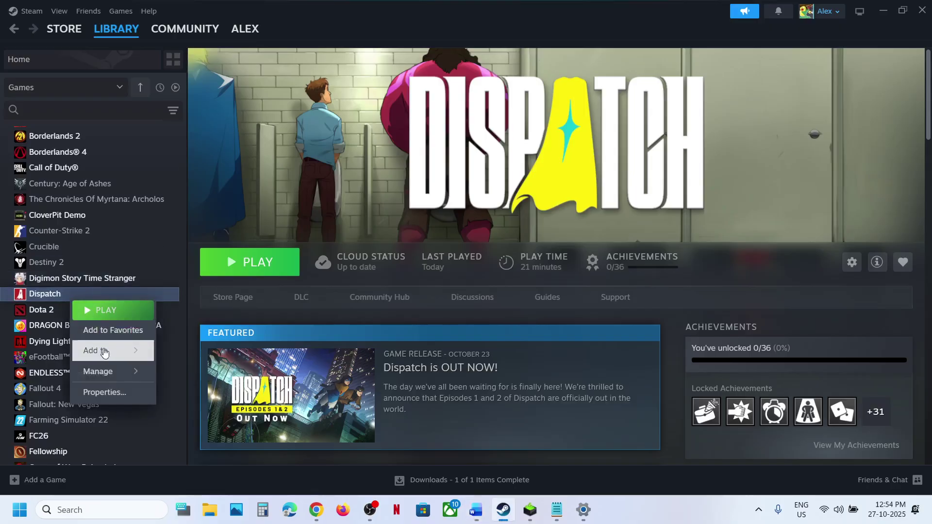
mouse_move(104, 371)
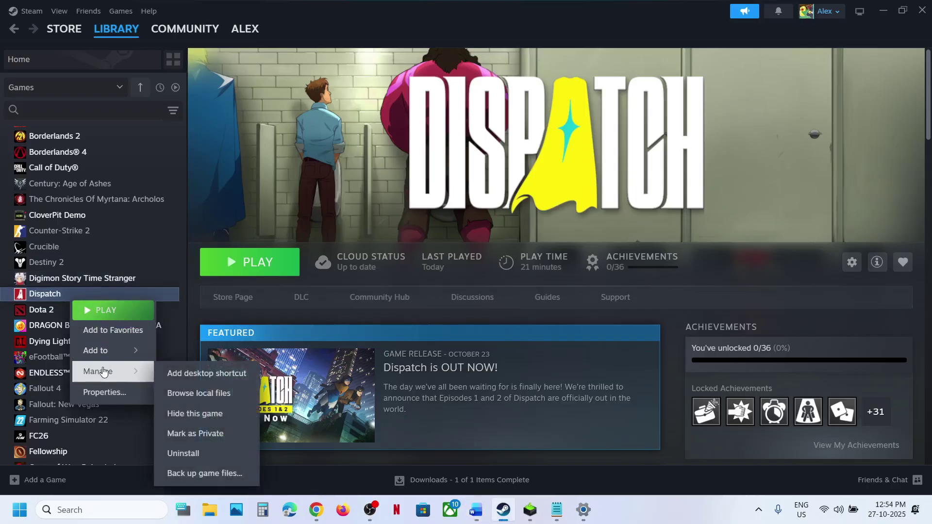
left_click(210, 402)
left_click(148, 111)
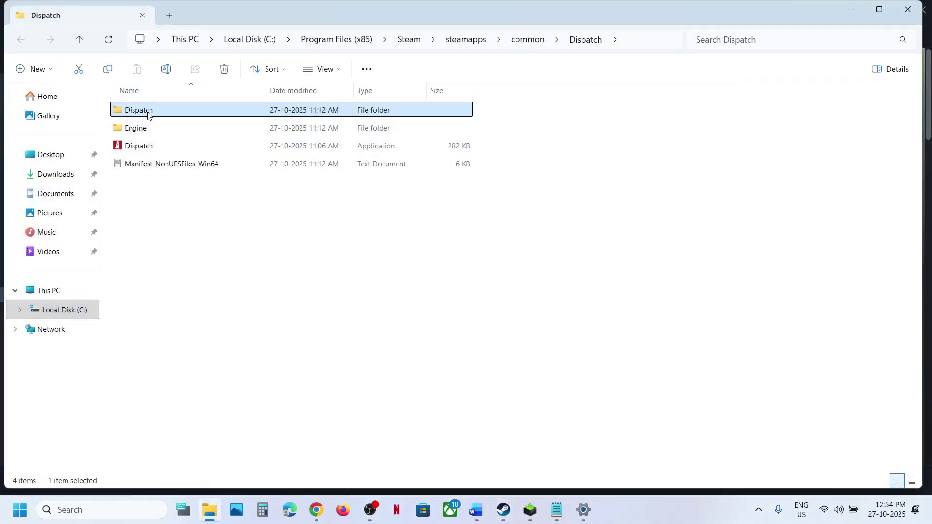
double_click(148, 111)
double_click(149, 112)
double_click(150, 111)
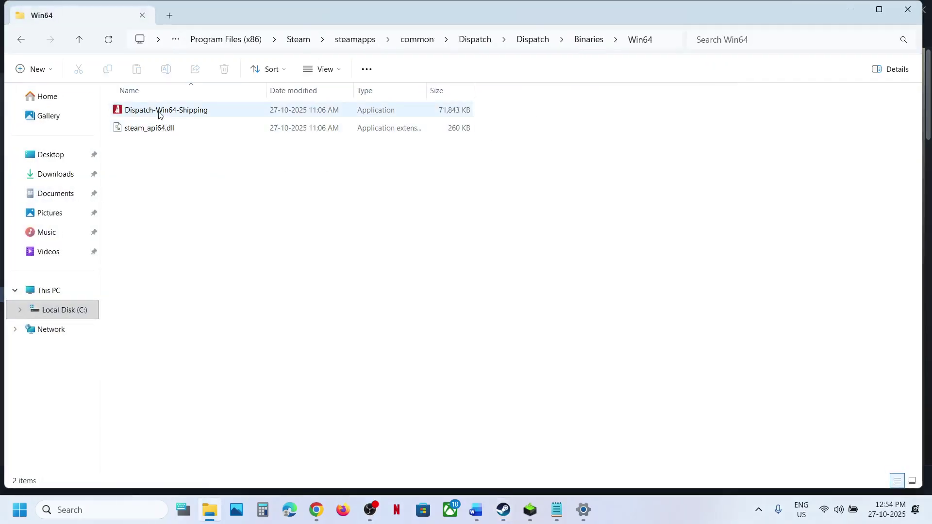
Step: Set Dispatch-Win64-Shipping's Compatibility properties to Run as administrator and apply
right_click(159, 115)
left_click(215, 316)
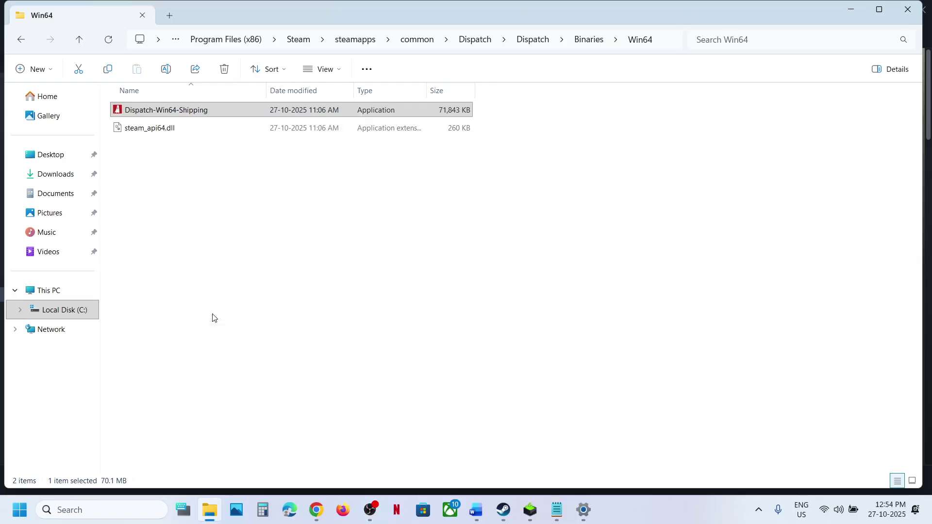
left_click(279, 150)
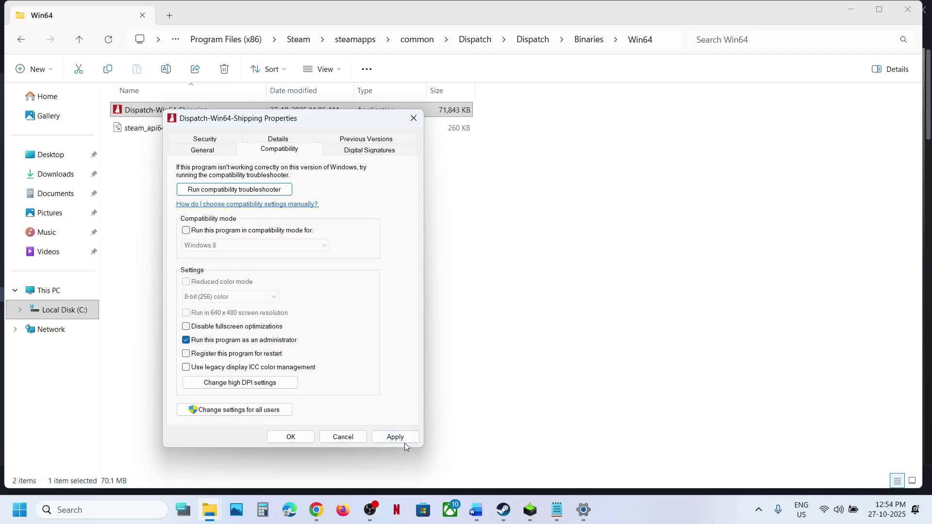
left_click(404, 442)
left_click(295, 438)
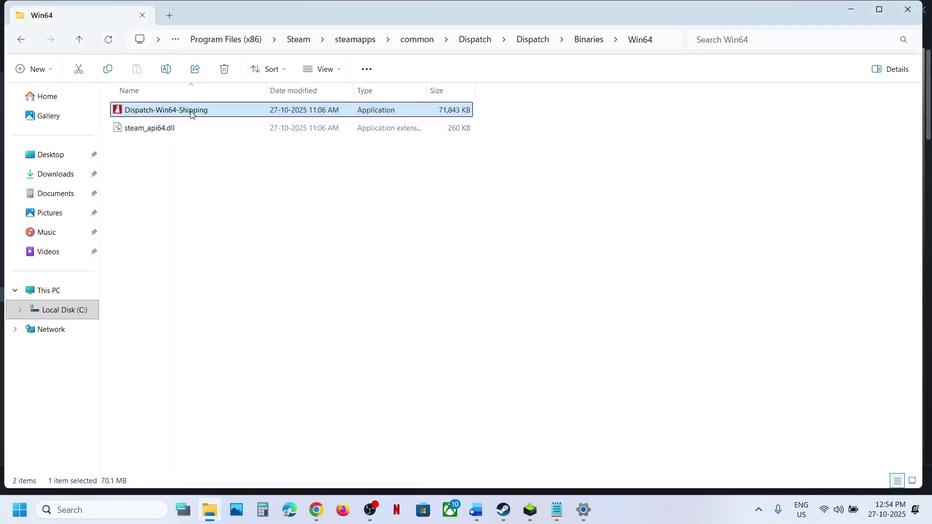
Step: Scroll the Word guide to Step 12, then return to Steam's Dispatch page
left_click(482, 514)
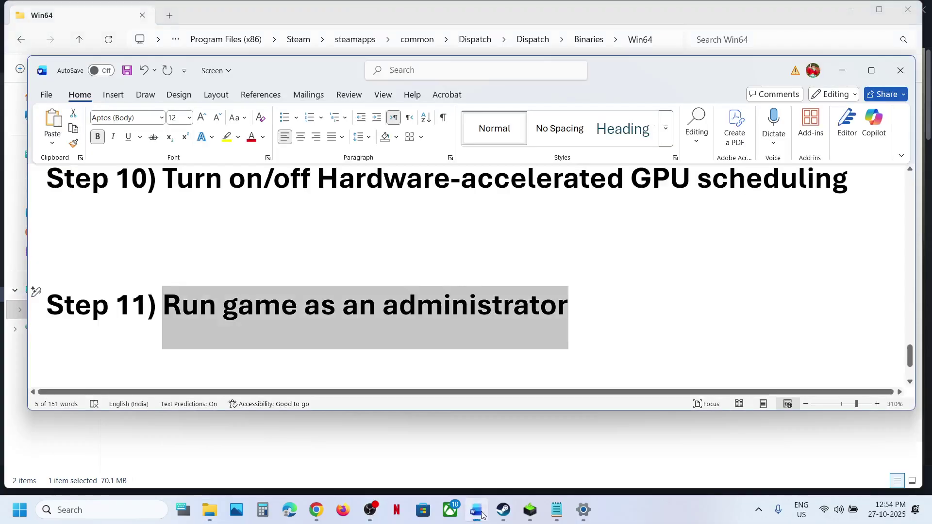
scroll(370, 263, "down", 2)
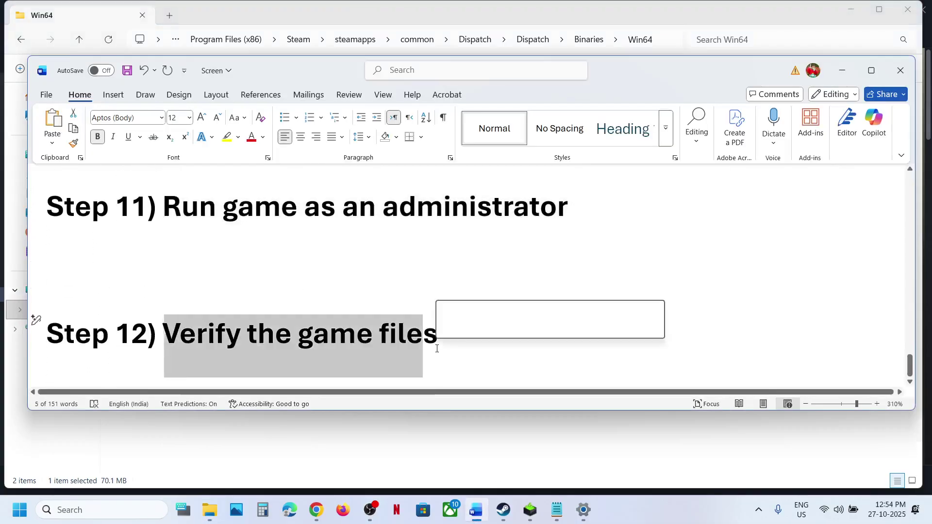
left_click(503, 510)
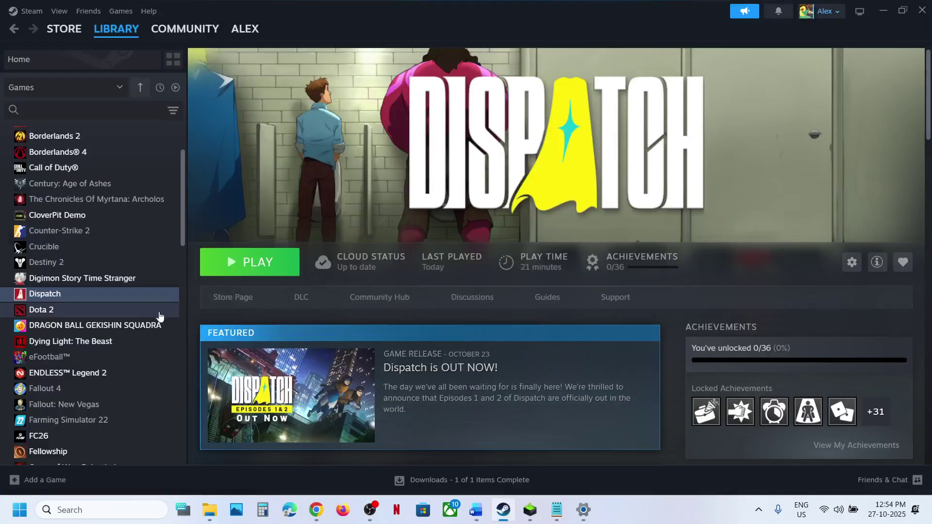
right_click(140, 301)
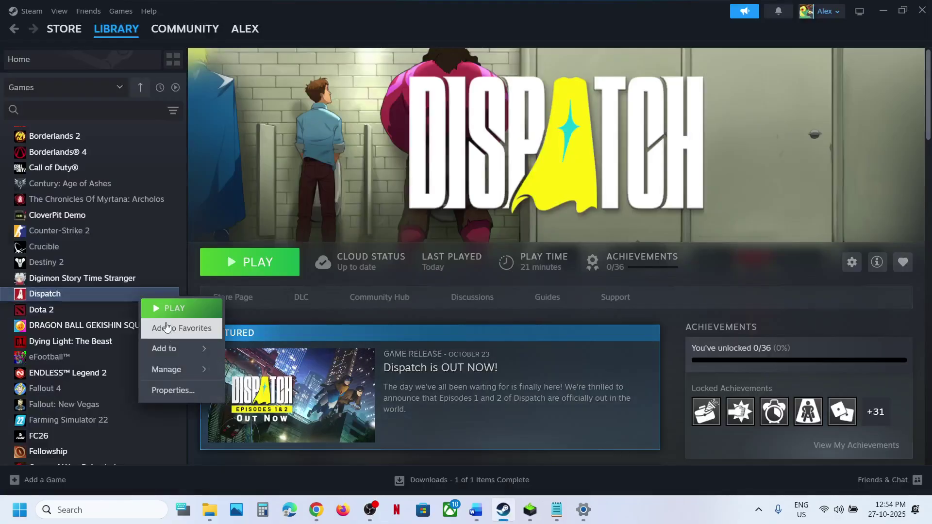
left_click(173, 391)
left_click(260, 176)
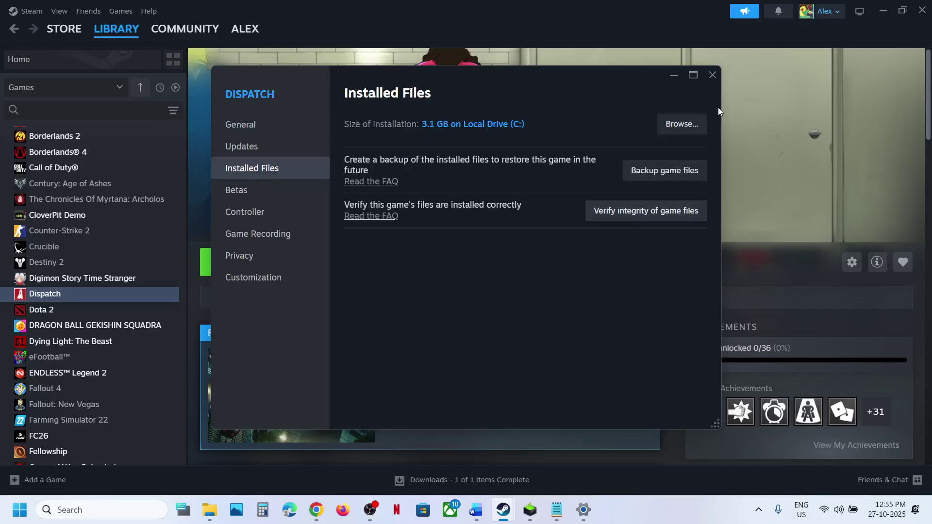
left_click(713, 75)
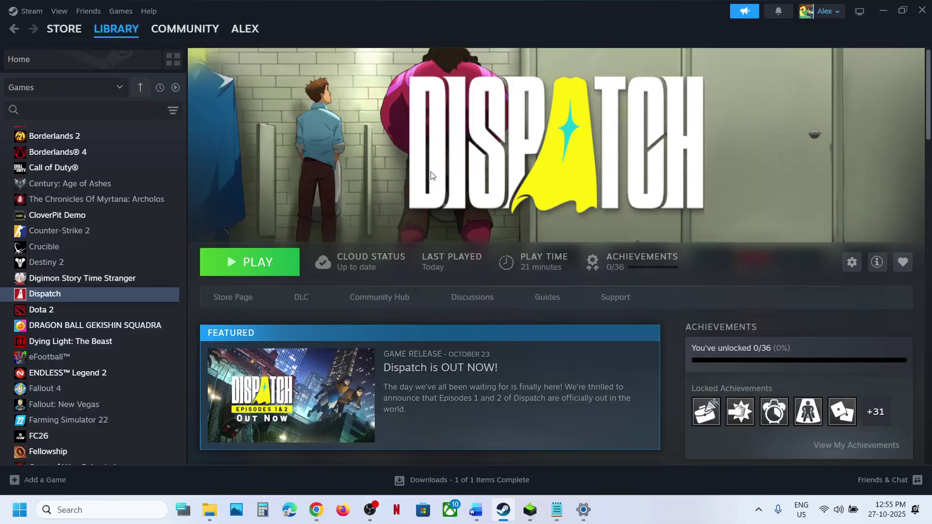